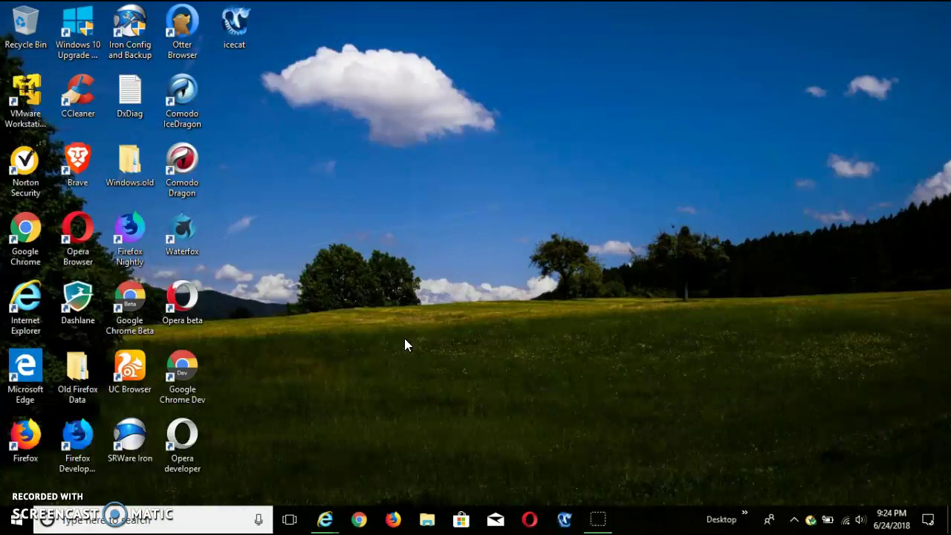
Launch VMware Player, select the Windows XP Professional machine, and reposition the window
{"action": "left_click", "coordinate": [31, 101]}
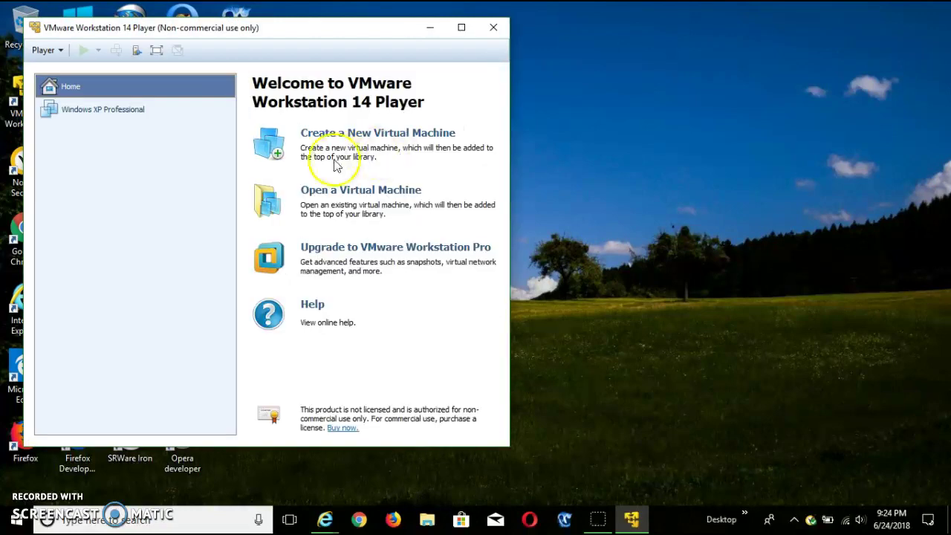
{"action": "left_click", "coordinate": [211, 113]}
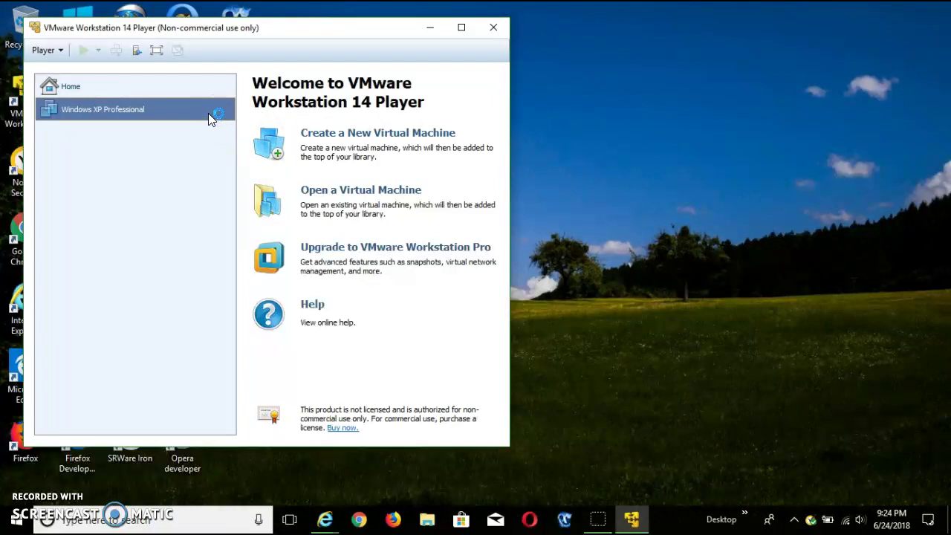
{"action": "left_click_drag", "start_coordinate": [251, 27], "coordinate": [459, 21]}
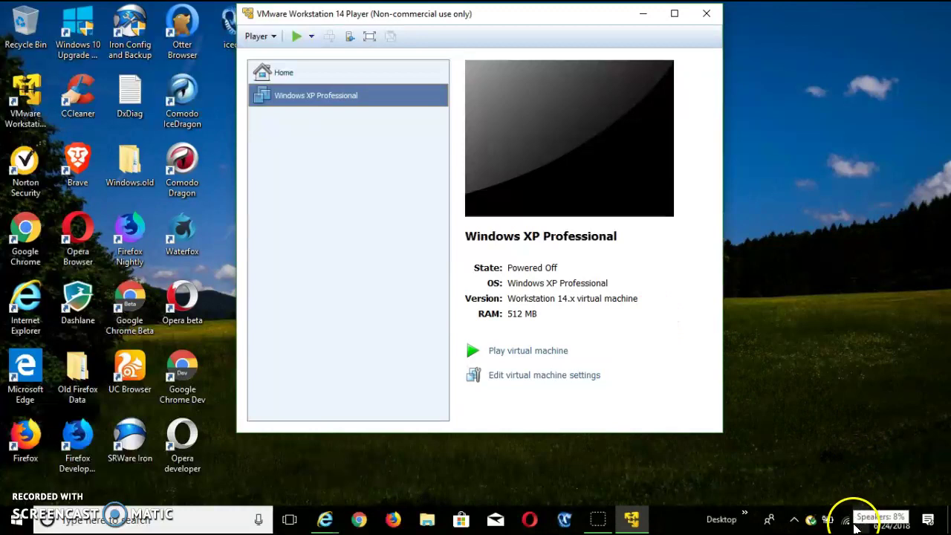
Lower the host speaker volume to 4 from the tray control
{"action": "left_click", "coordinate": [858, 522]}
{"action": "scroll", "coordinate": [793, 494], "scroll_direction": "down", "scroll_amount": 2}
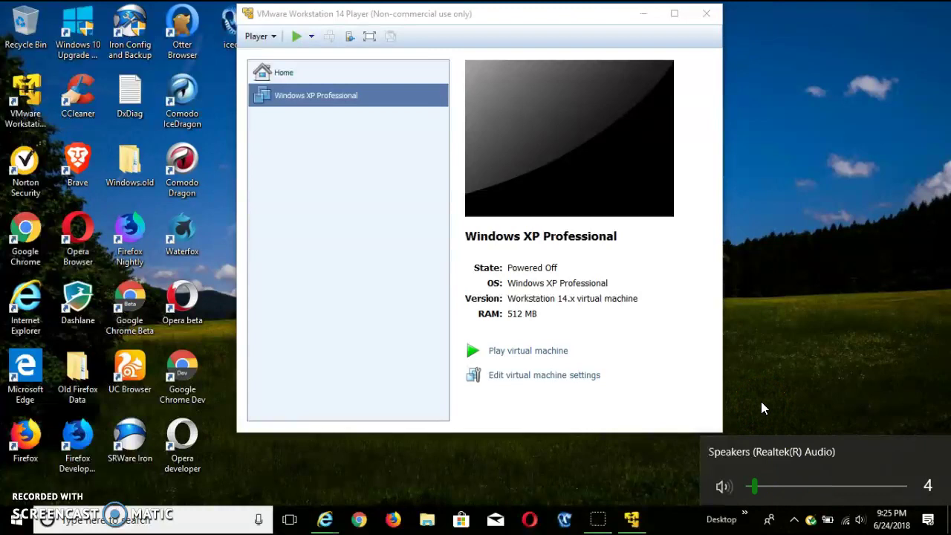
{"action": "left_click", "coordinate": [762, 403]}
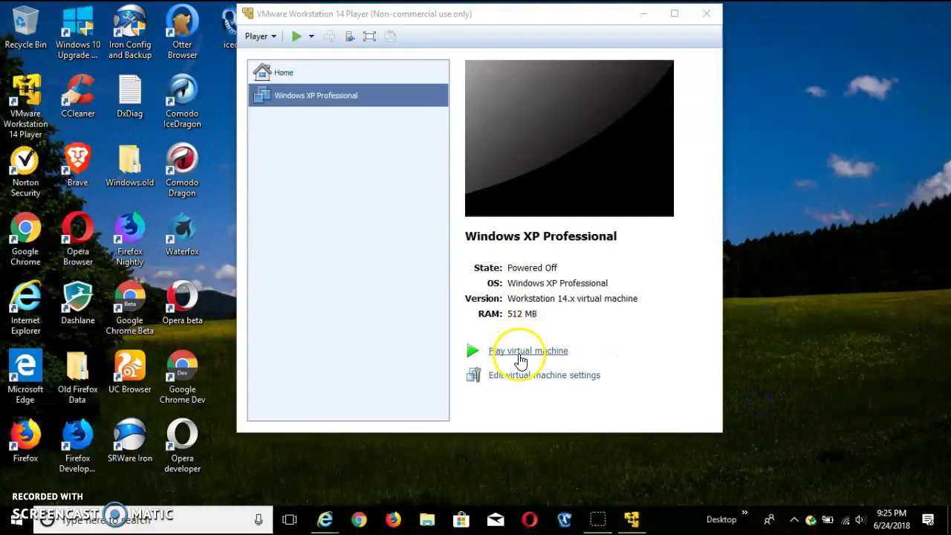
Power on Windows XP Professional, choosing Yes to keep retrying ide1:0 at each start
{"action": "left_click", "coordinate": [521, 352]}
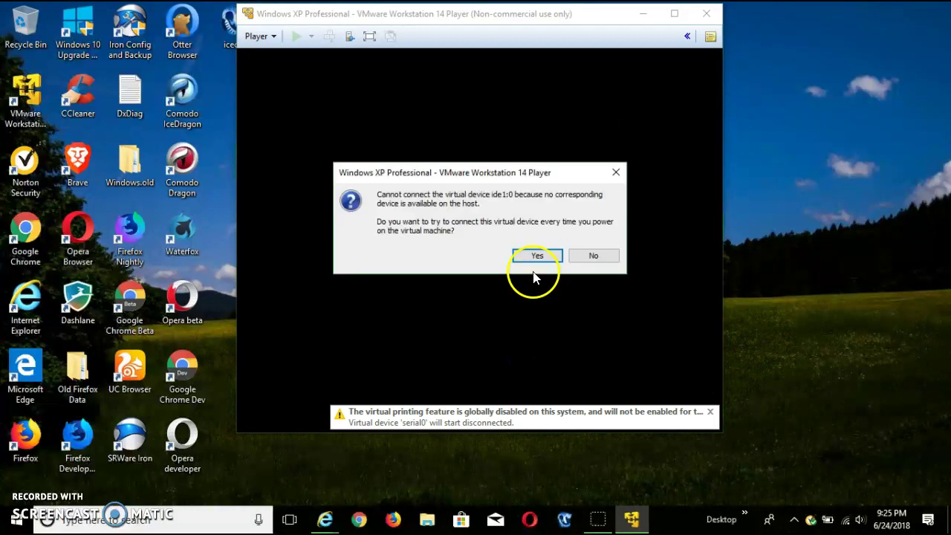
{"action": "left_click", "coordinate": [534, 257]}
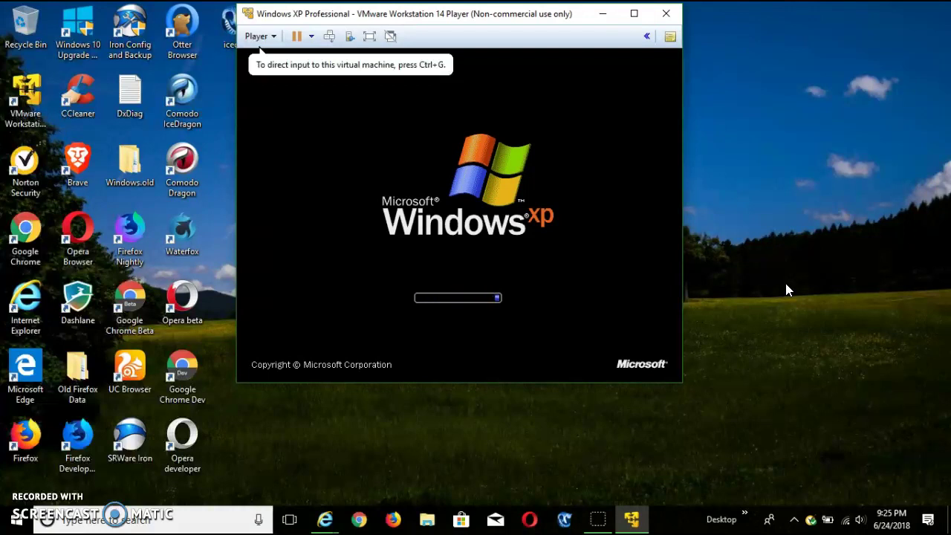
{"action": "left_click", "coordinate": [785, 283]}
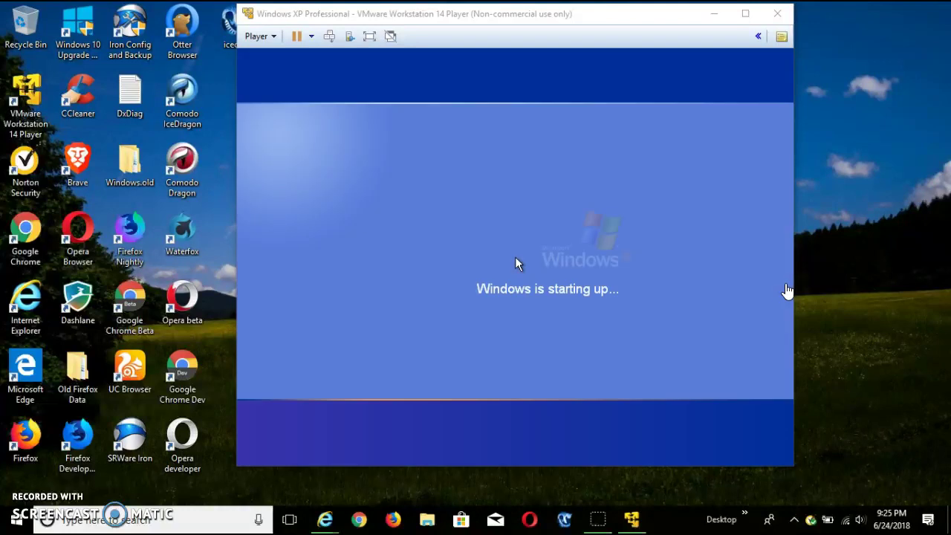
Log in to the XP guest's Administrator account with its password
{"action": "left_click", "coordinate": [781, 284]}
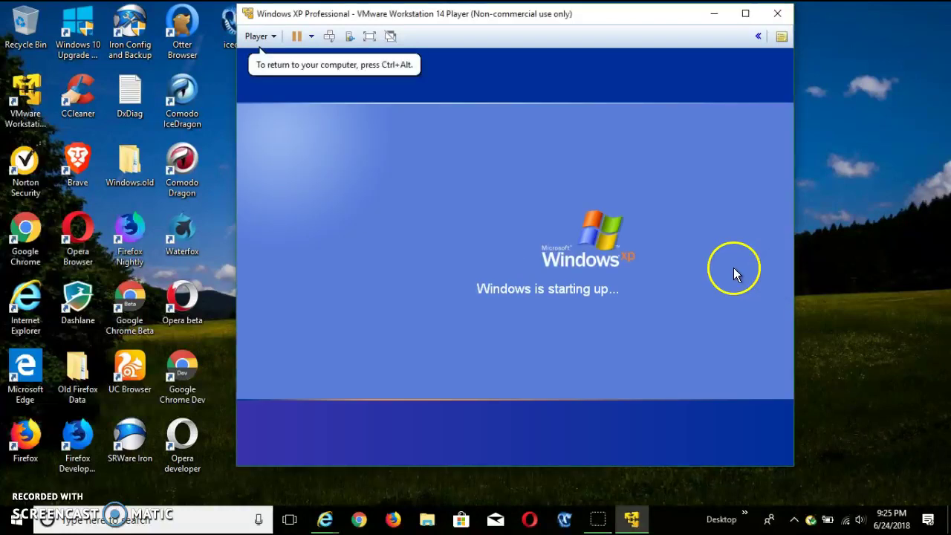
{"action": "left_click", "coordinate": [683, 254]}
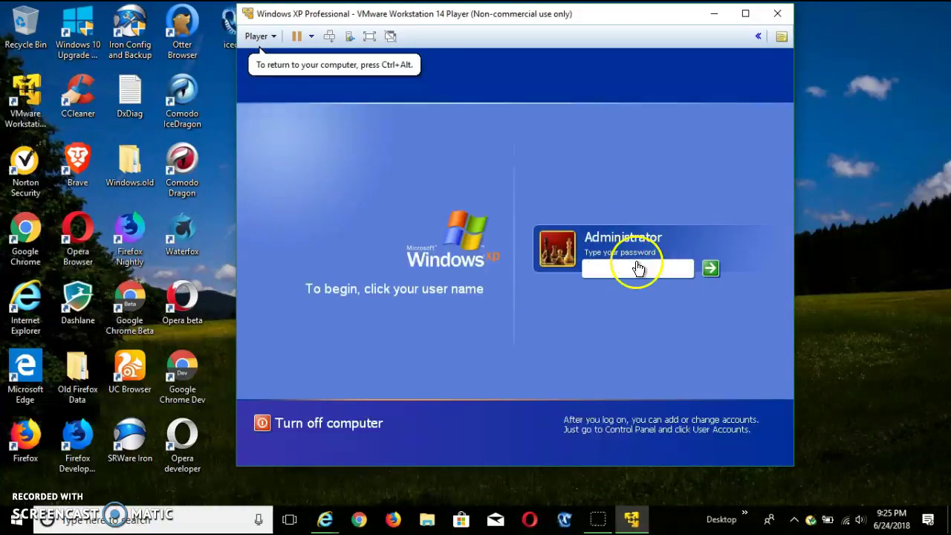
{"action": "type", "text": "ab"}
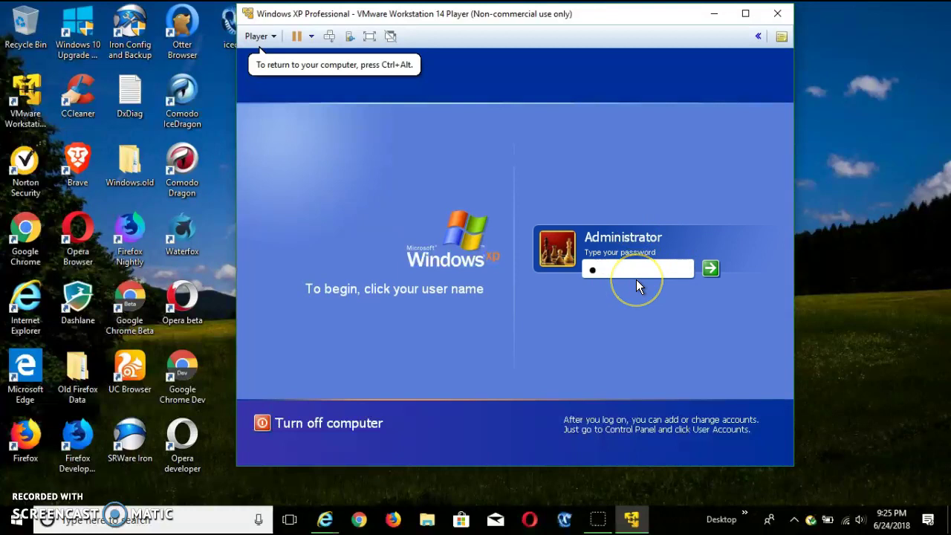
{"action": "type", "text": "cdefgh"}
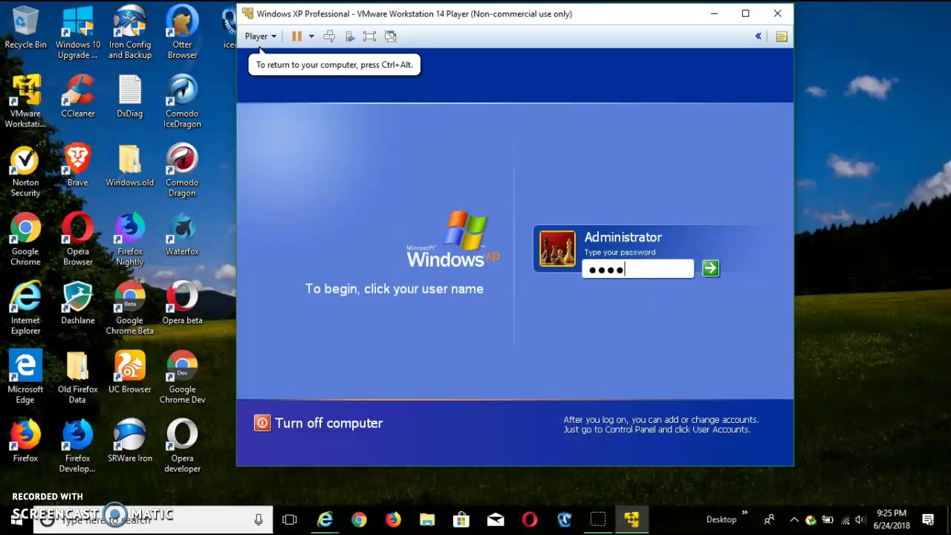
{"action": "type", "text": "ijk"}
{"action": "key", "text": "Return"}
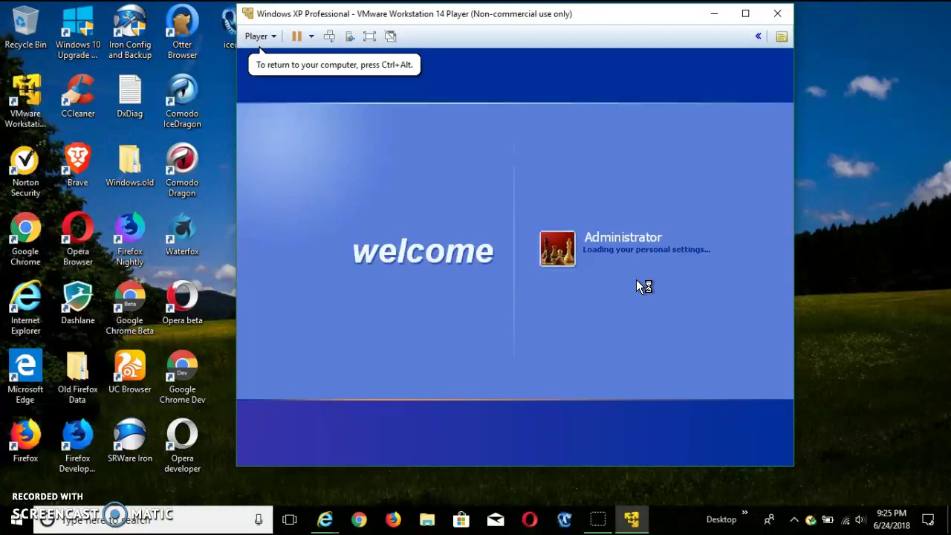
{"action": "left_click", "coordinate": [615, 283]}
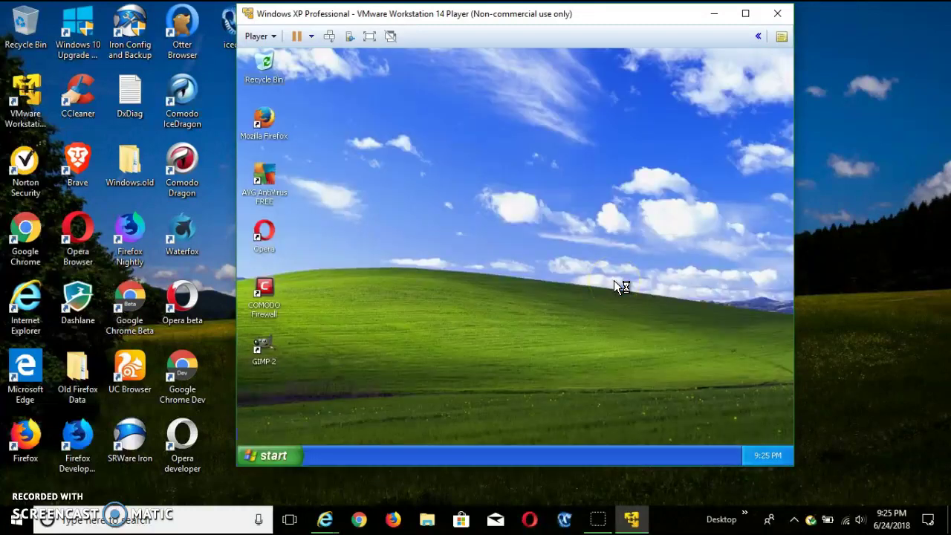
Start AVG AntiVirus FREE from its XP desktop icon, briefly opening and closing the Start menu
{"action": "left_click", "coordinate": [444, 181]}
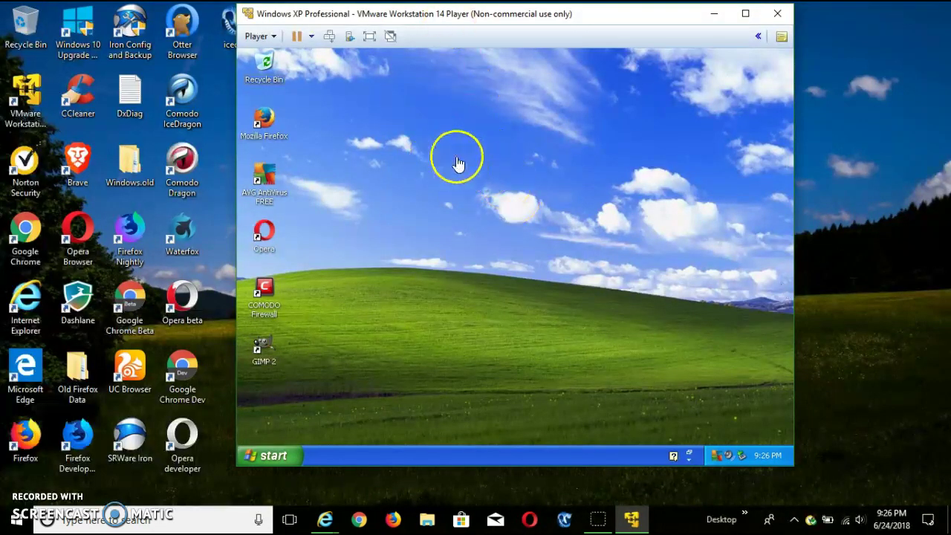
{"action": "double_click", "coordinate": [272, 180]}
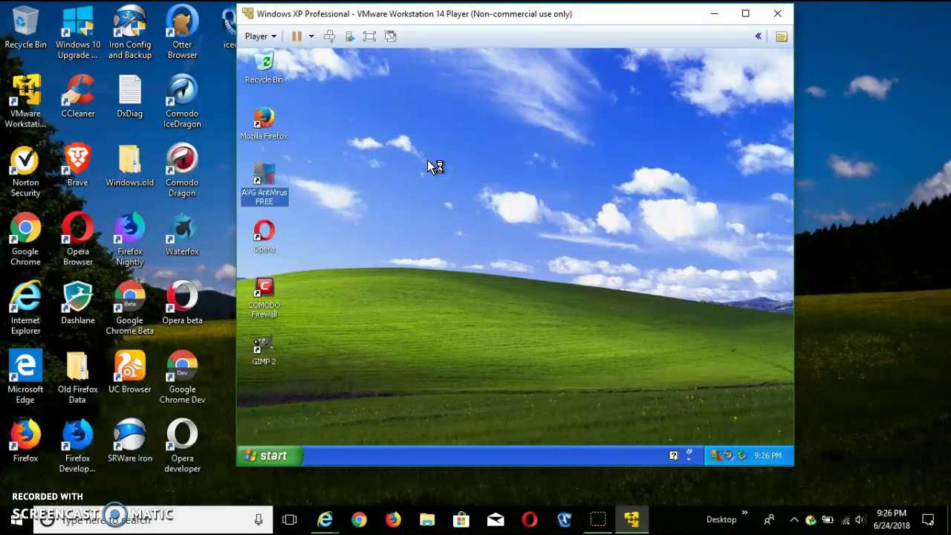
{"action": "left_click", "coordinate": [289, 459]}
{"action": "left_click", "coordinate": [290, 460]}
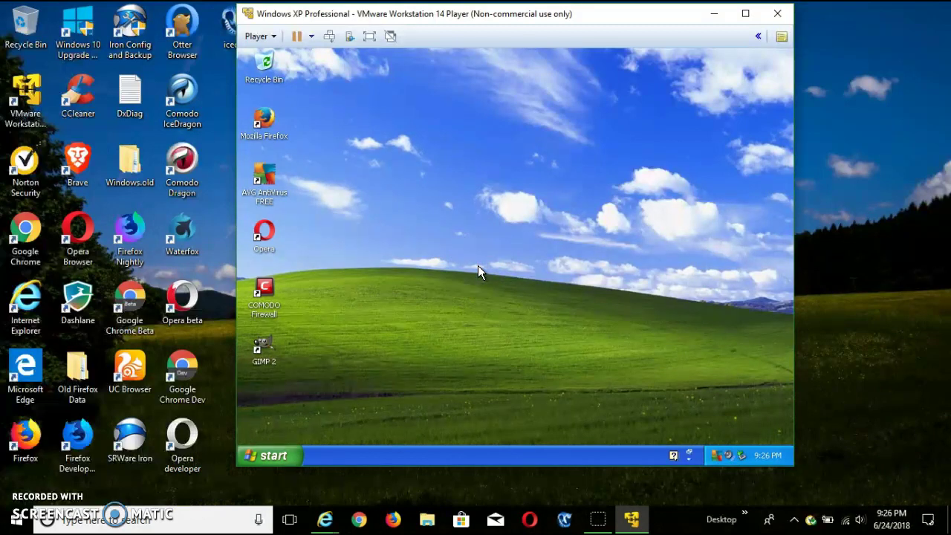
{"action": "left_click", "coordinate": [398, 86]}
{"action": "left_click", "coordinate": [478, 216]}
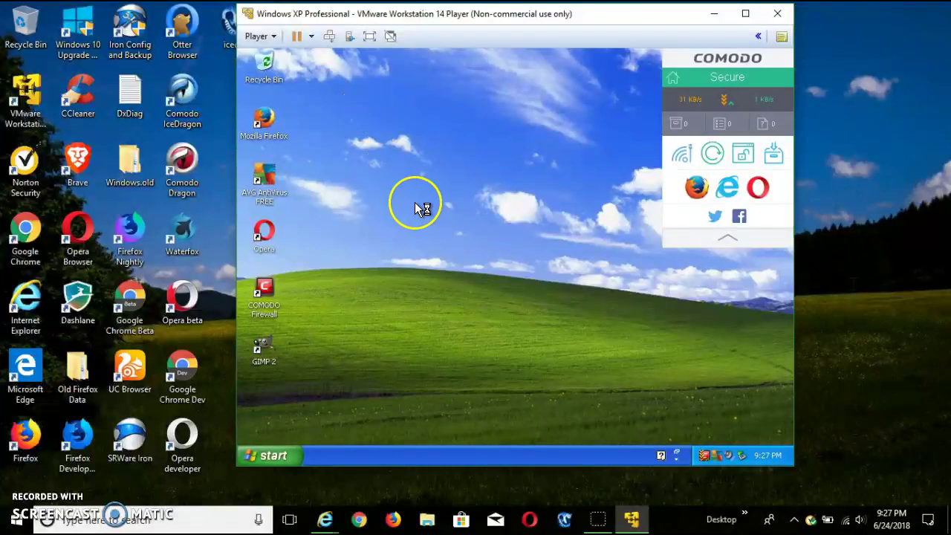
Launch Opera, then Mozilla Firefox, from the XP desktop icons until Firefox's window opens
{"action": "double_click", "coordinate": [266, 239]}
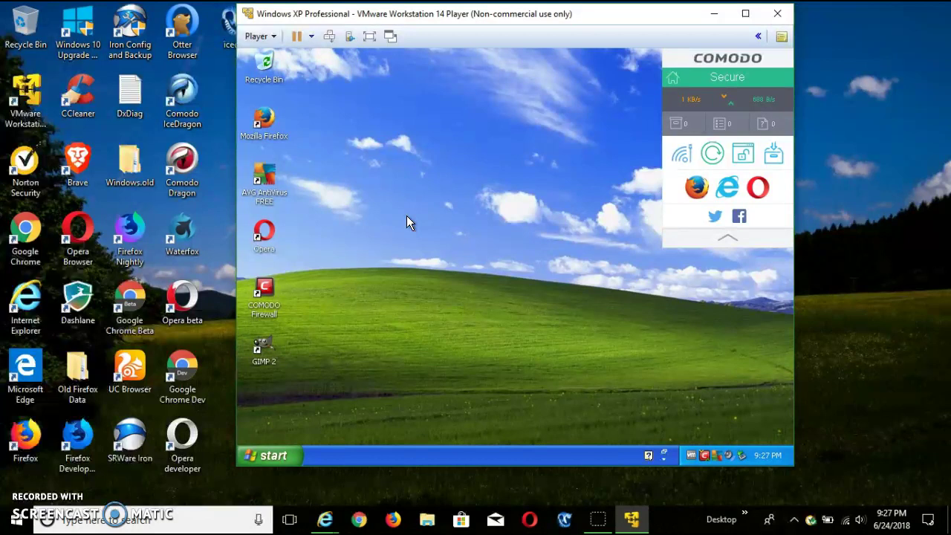
{"action": "double_click", "coordinate": [265, 131]}
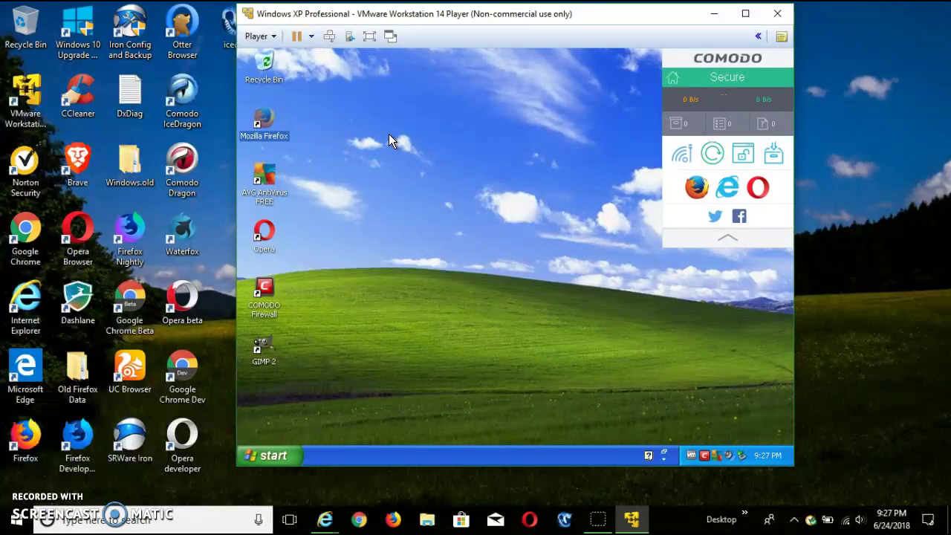
{"action": "left_click", "coordinate": [374, 118]}
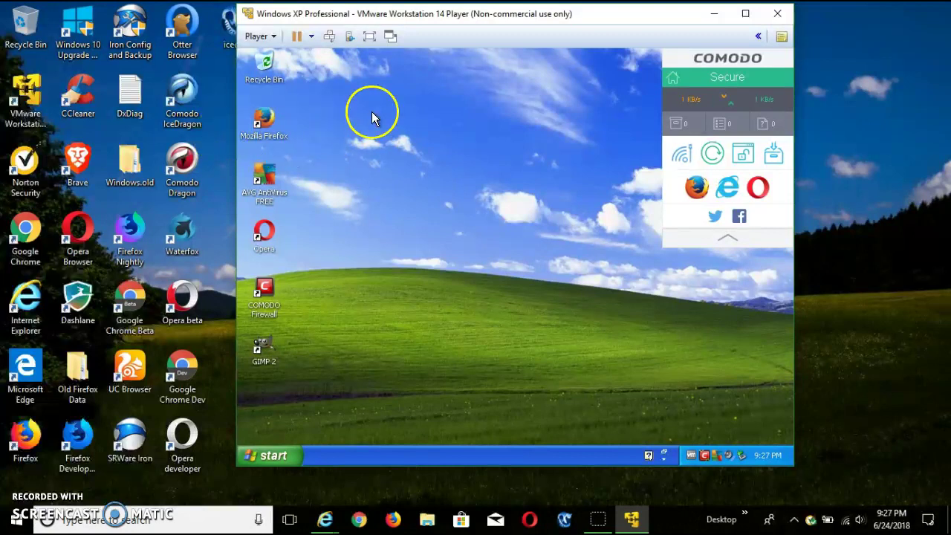
{"action": "left_click", "coordinate": [271, 123]}
{"action": "double_click", "coordinate": [271, 123]}
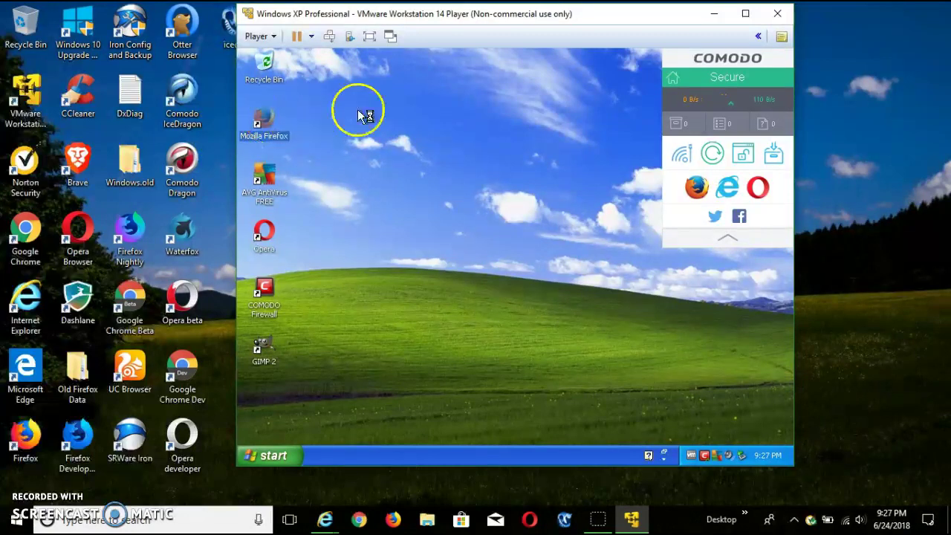
{"action": "left_click", "coordinate": [476, 119]}
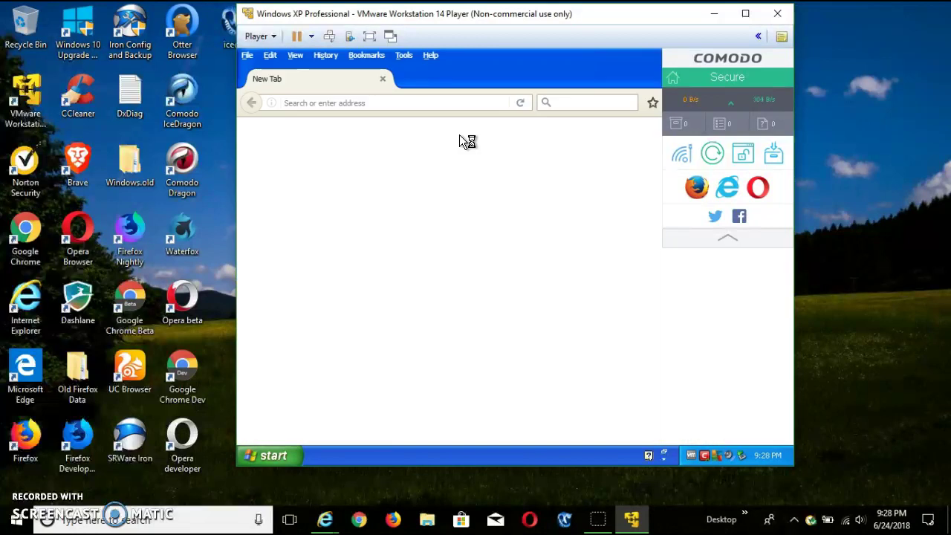
{"action": "left_click", "coordinate": [602, 89]}
Move the Comodo widget right and view Firefox's About Mozilla Firefox version box
{"action": "left_click_drag", "start_coordinate": [681, 63], "coordinate": [789, 71]}
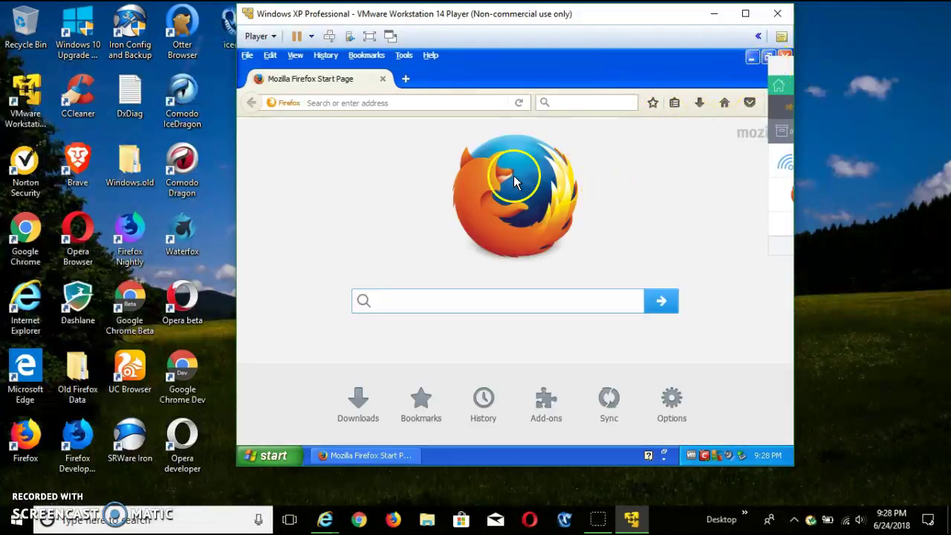
{"action": "left_click", "coordinate": [420, 73]}
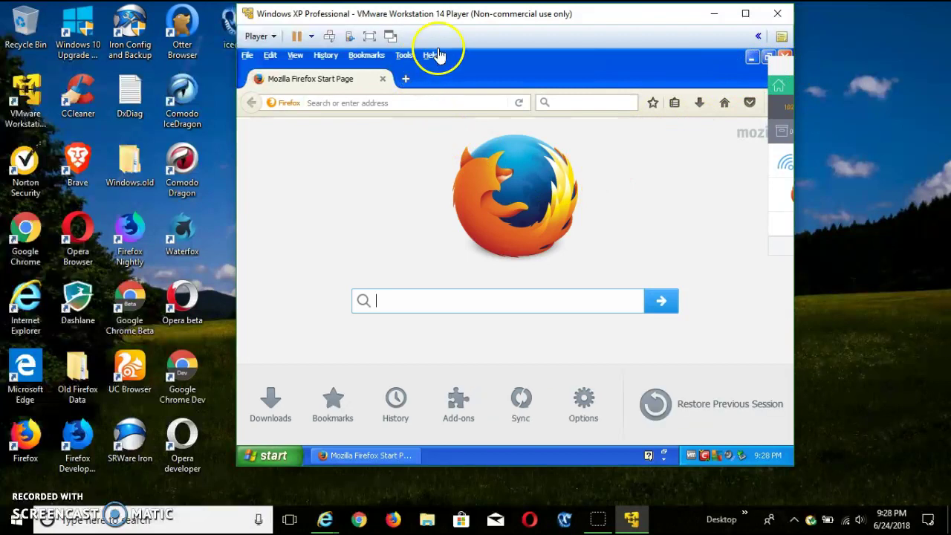
{"action": "left_click", "coordinate": [433, 57]}
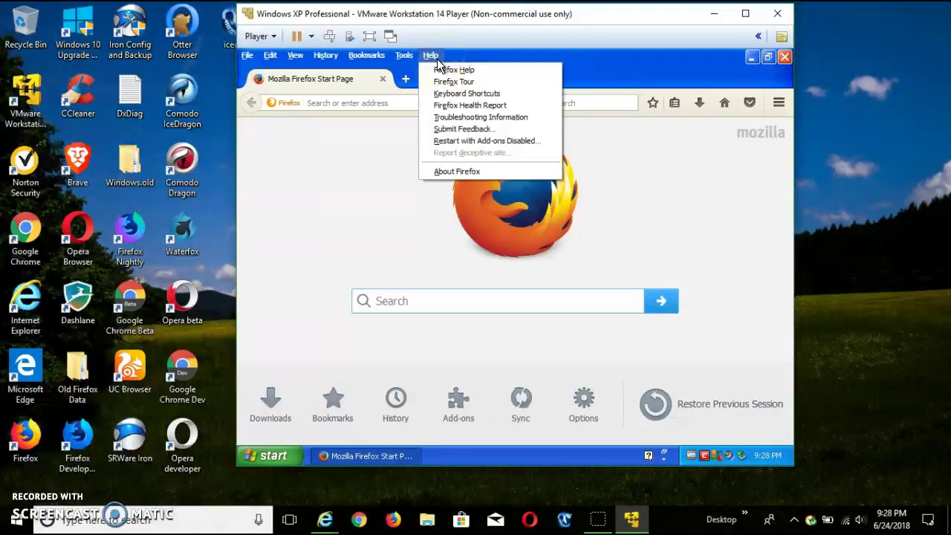
{"action": "left_click", "coordinate": [449, 171]}
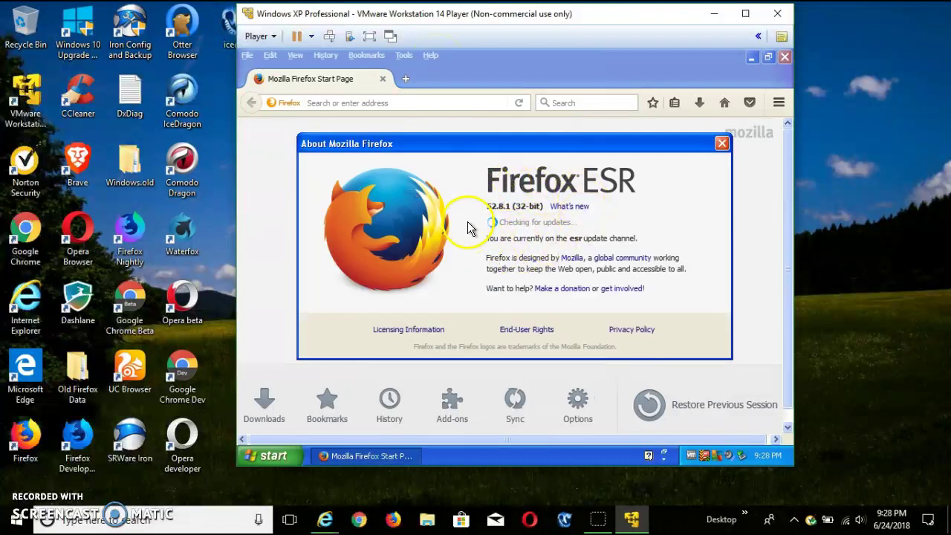
{"action": "left_click_drag", "start_coordinate": [479, 148], "coordinate": [469, 128]}
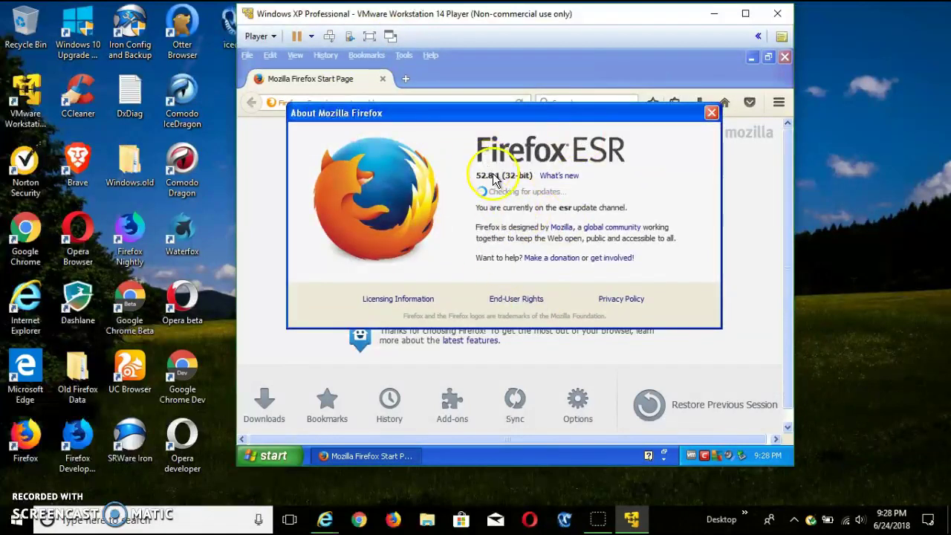
{"action": "left_click", "coordinate": [711, 113]}
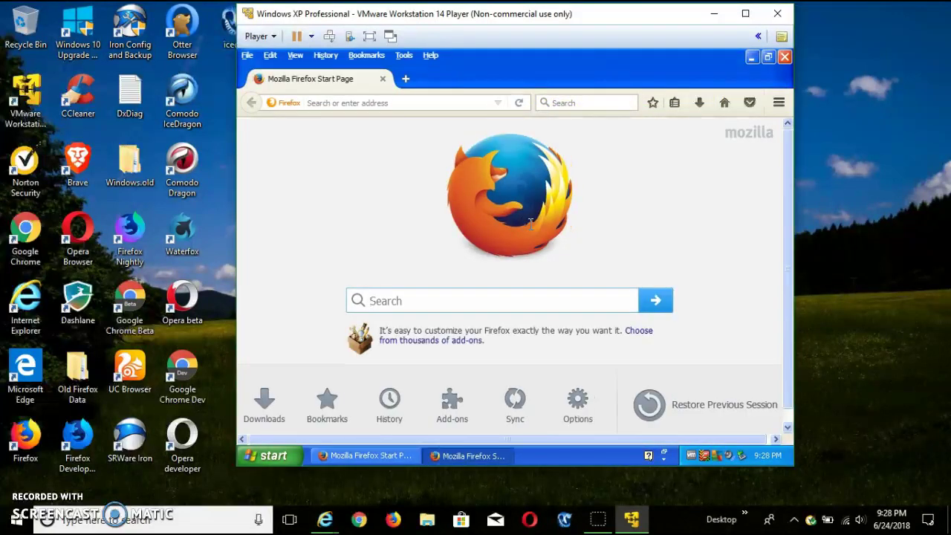
Close both Firefox windows, switching between them via the XP taskbar
{"action": "left_click", "coordinate": [454, 455]}
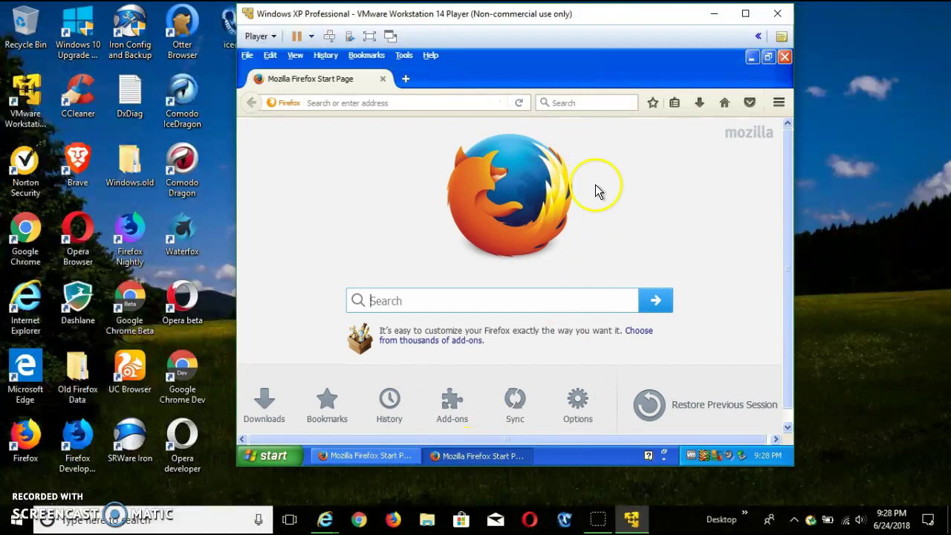
{"action": "left_click", "coordinate": [785, 59]}
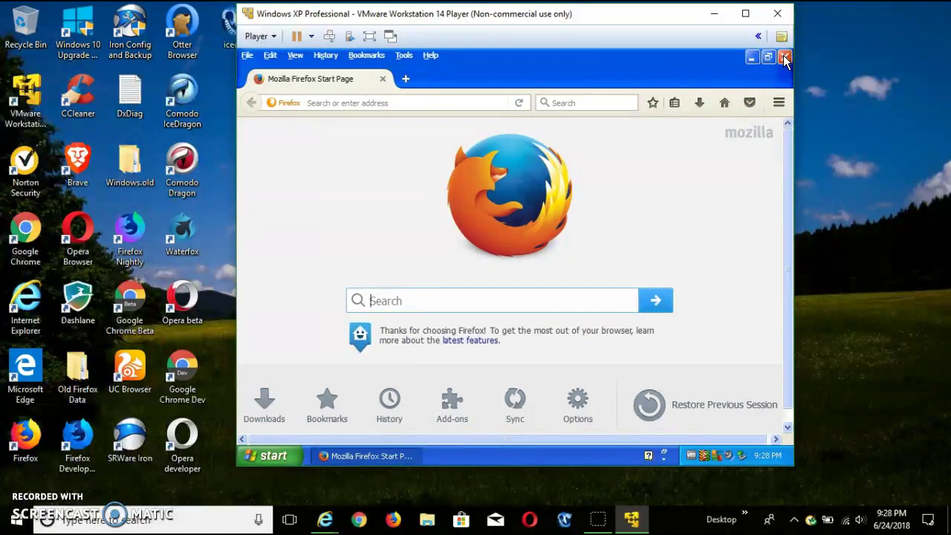
{"action": "left_click", "coordinate": [409, 458]}
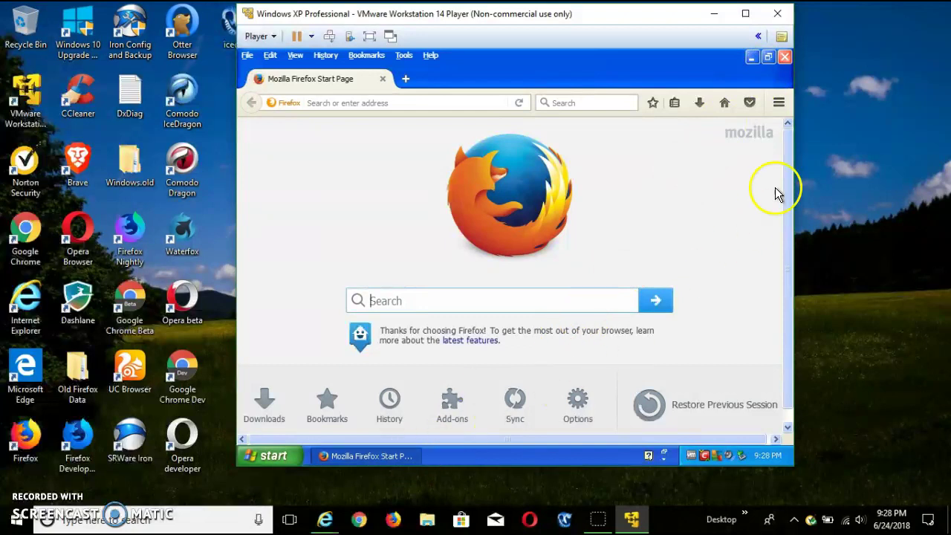
{"action": "left_click", "coordinate": [786, 60]}
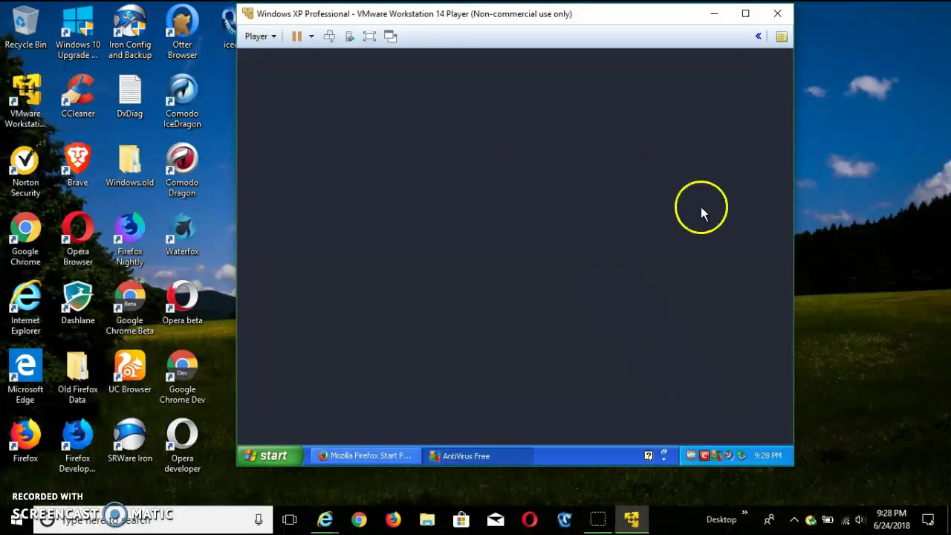
Close the Firefox window through its taskbar button's context menu
{"action": "left_click", "coordinate": [262, 452]}
{"action": "left_click", "coordinate": [256, 455]}
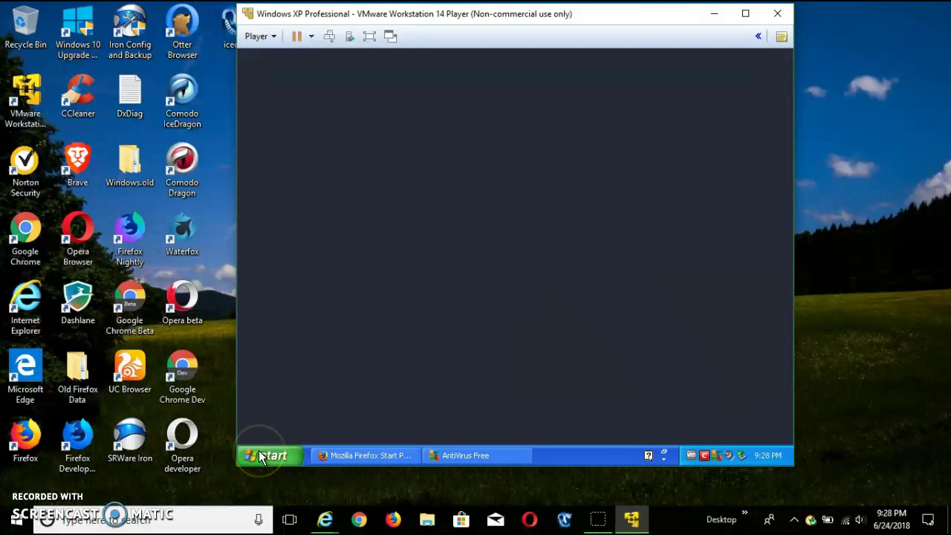
{"action": "left_click", "coordinate": [378, 455]}
{"action": "right_click", "coordinate": [378, 455]}
{"action": "left_click", "coordinate": [406, 445]}
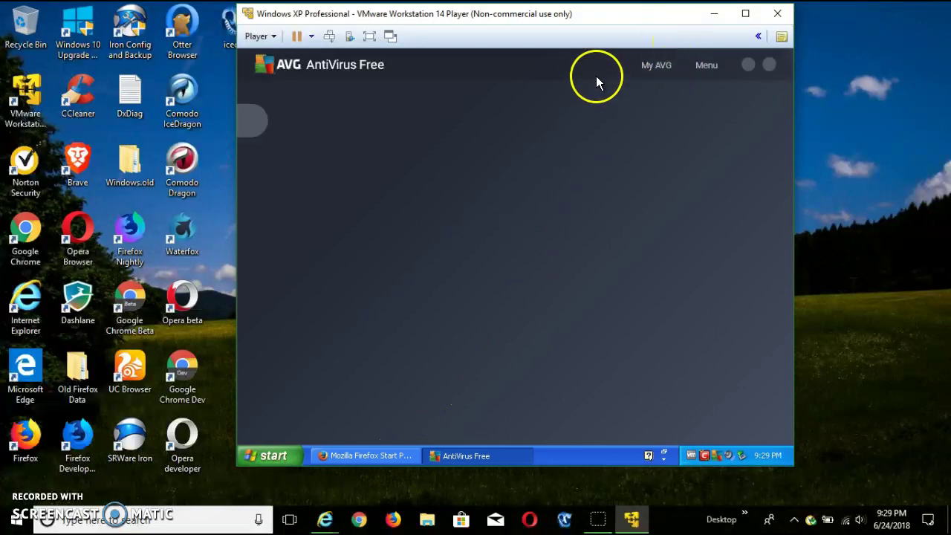
Maximize the VMware window, review AVG's basic protection status, and close AVG
{"action": "mouse_move", "coordinate": [602, 65]}
{"action": "left_mouse_down"}
{"action": "mouse_move", "coordinate": [527, 72]}
{"action": "mouse_move", "coordinate": [618, 91]}
{"action": "mouse_move", "coordinate": [598, 137]}
{"action": "mouse_move", "coordinate": [611, 69]}
{"action": "left_mouse_up"}
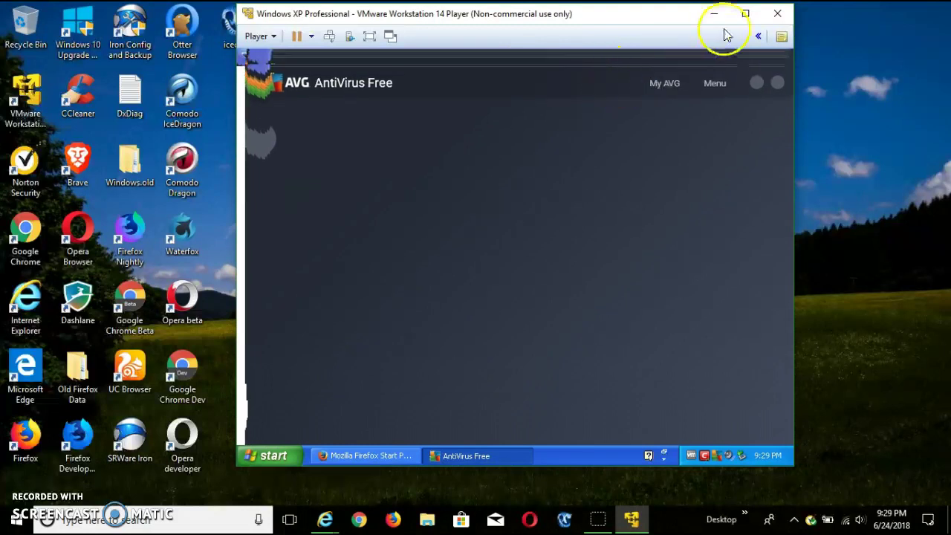
{"action": "left_click", "coordinate": [744, 15]}
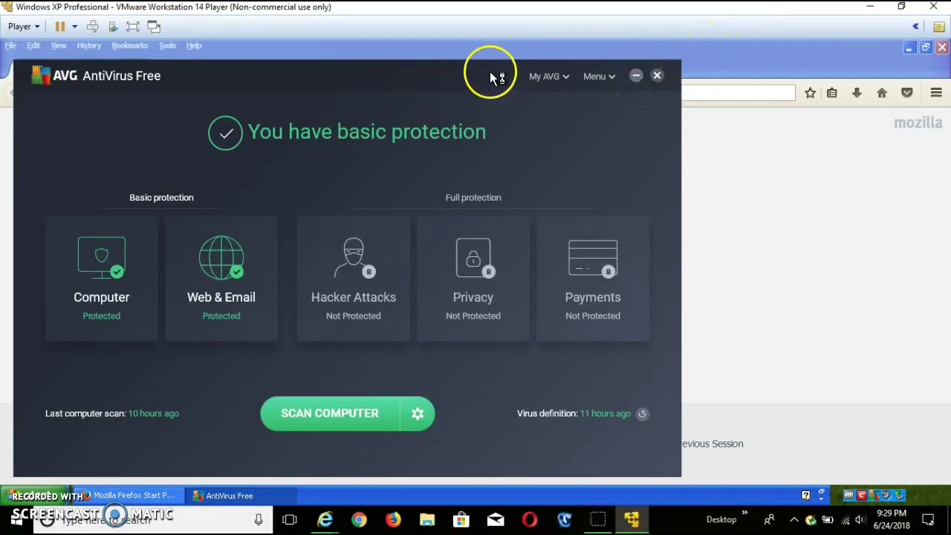
{"action": "left_click_drag", "start_coordinate": [490, 72], "coordinate": [625, 71]}
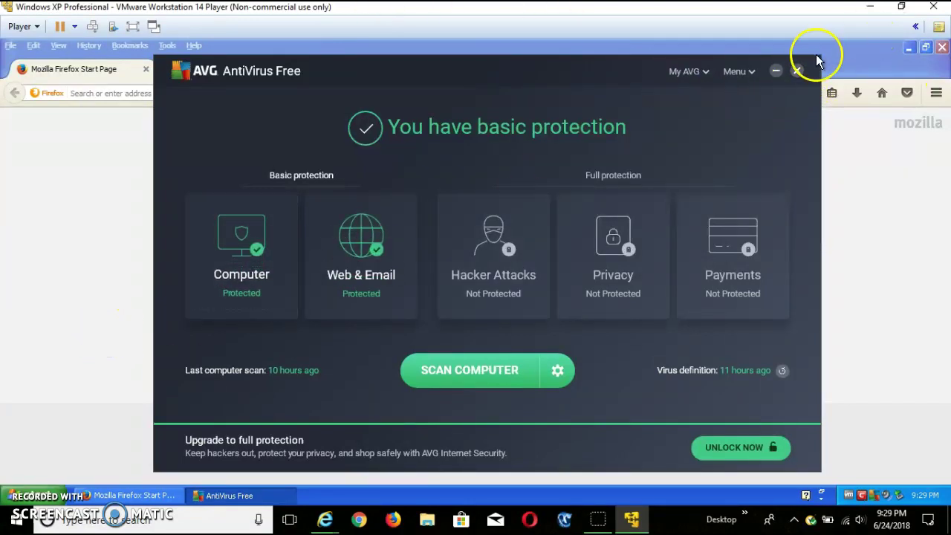
{"action": "left_click", "coordinate": [797, 72]}
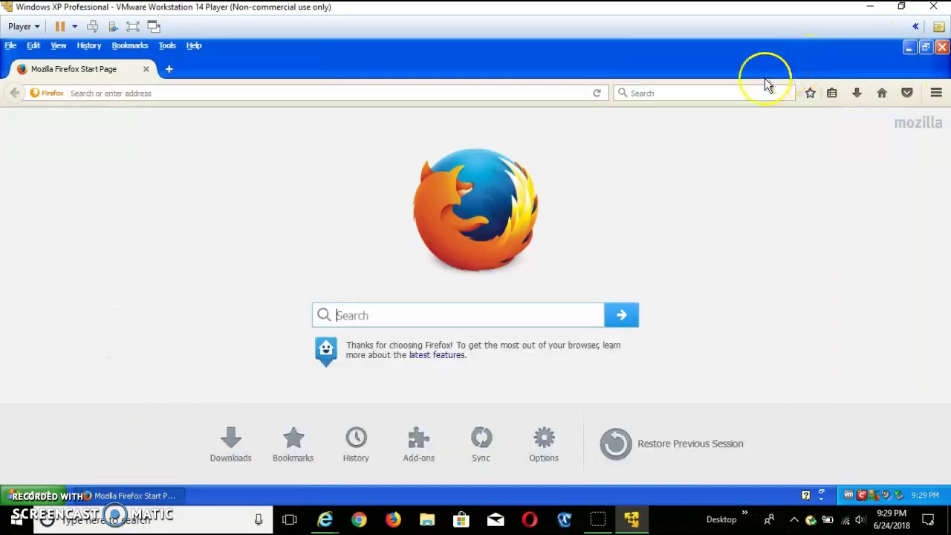
{"action": "left_click", "coordinate": [21, 496]}
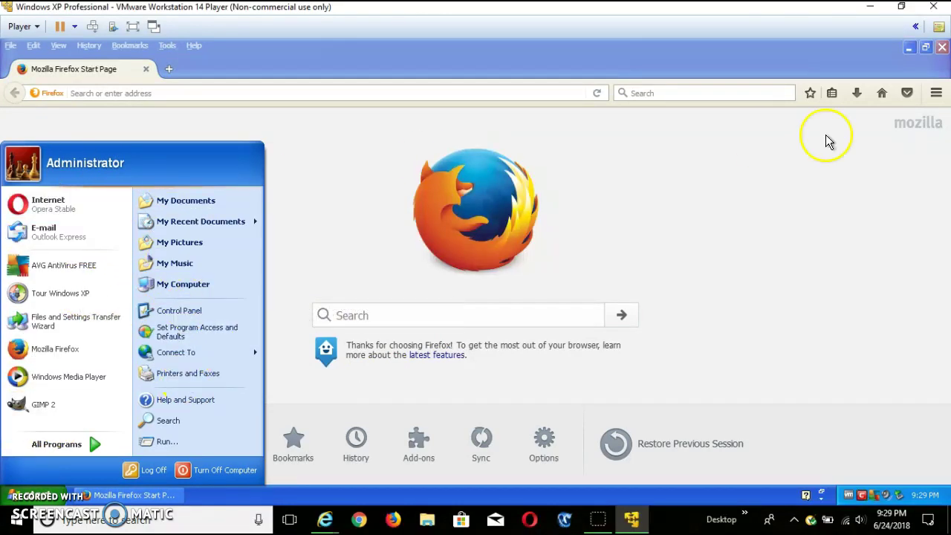
Close Firefox and launch Opera, whose About page shows version 36.0.2130.80
{"action": "left_click", "coordinate": [943, 47]}
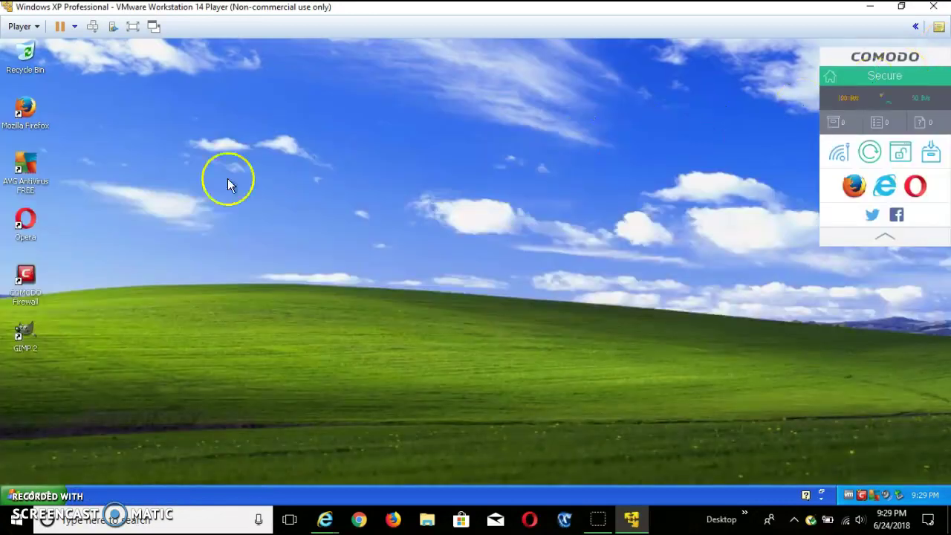
{"action": "left_click", "coordinate": [25, 243]}
{"action": "double_click", "coordinate": [25, 239]}
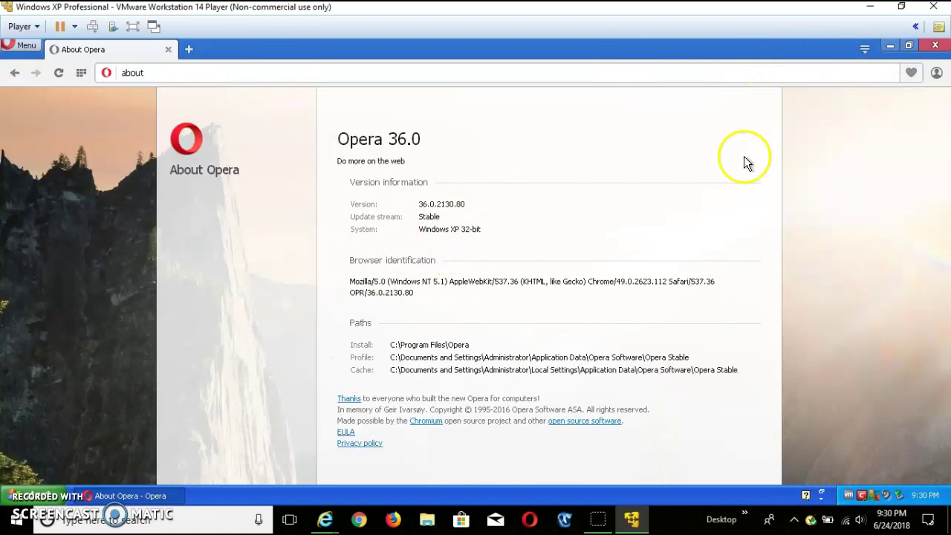
Close Opera and launch the Control Panel from the Start menu
{"action": "left_click", "coordinate": [933, 46]}
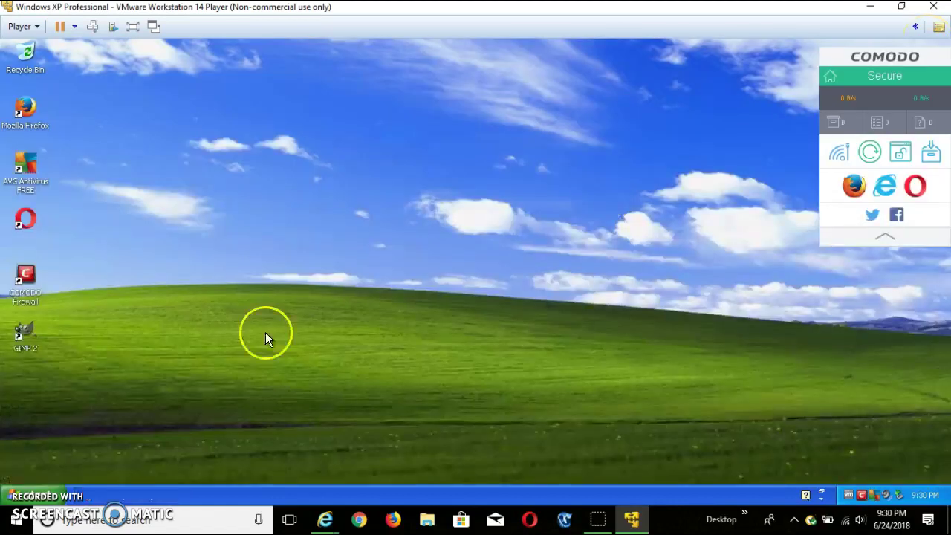
{"action": "left_click", "coordinate": [13, 497]}
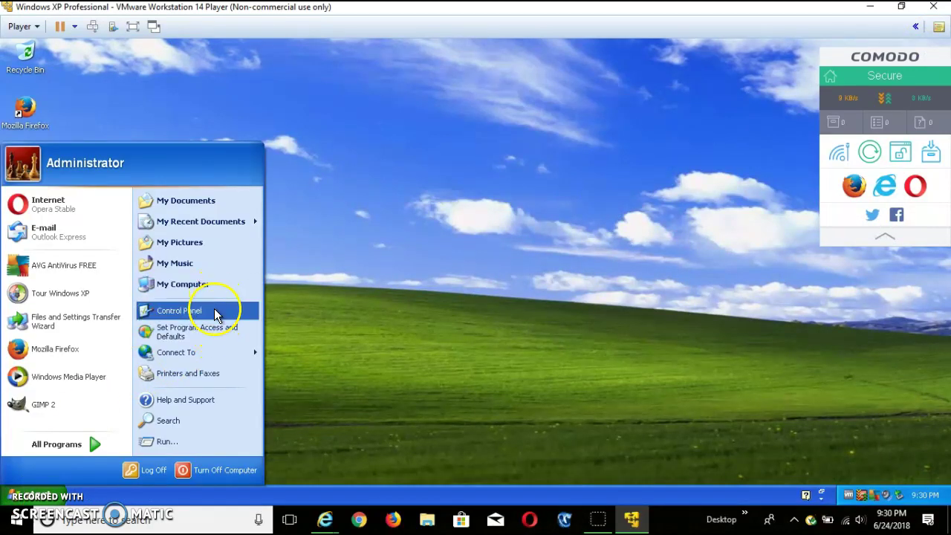
{"action": "left_click", "coordinate": [215, 309]}
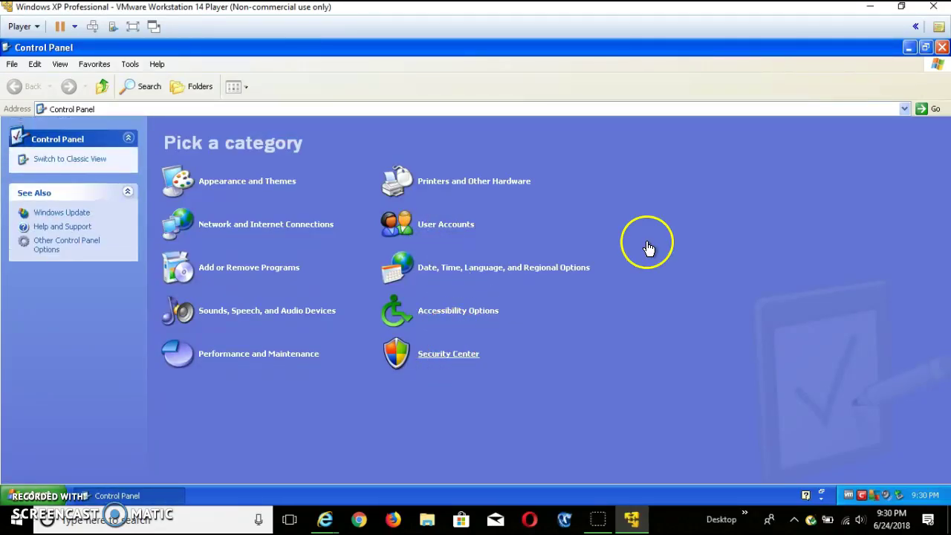
Minimize Control Panel and expand the Firewall, Automatic Updates and Virus Protection details in Security Center
{"action": "left_click", "coordinate": [910, 48]}
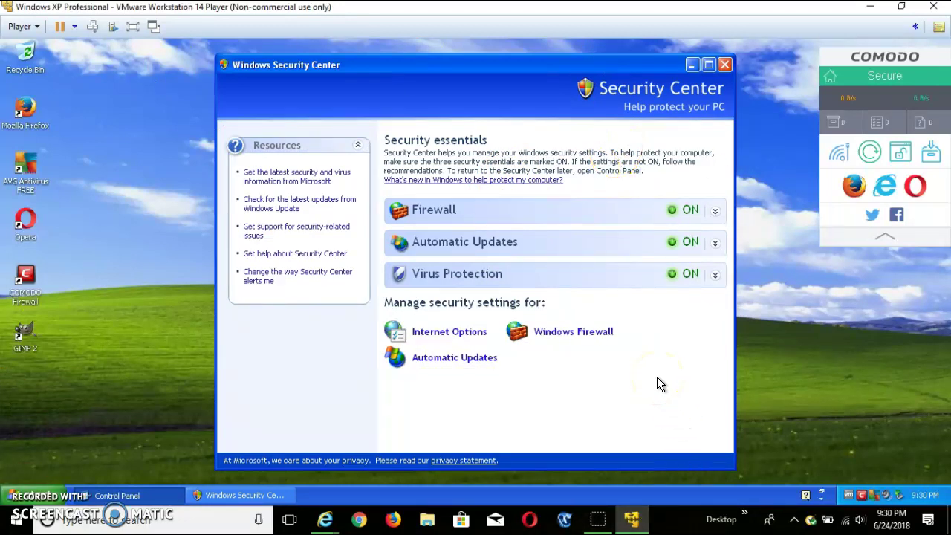
{"action": "left_click", "coordinate": [703, 219]}
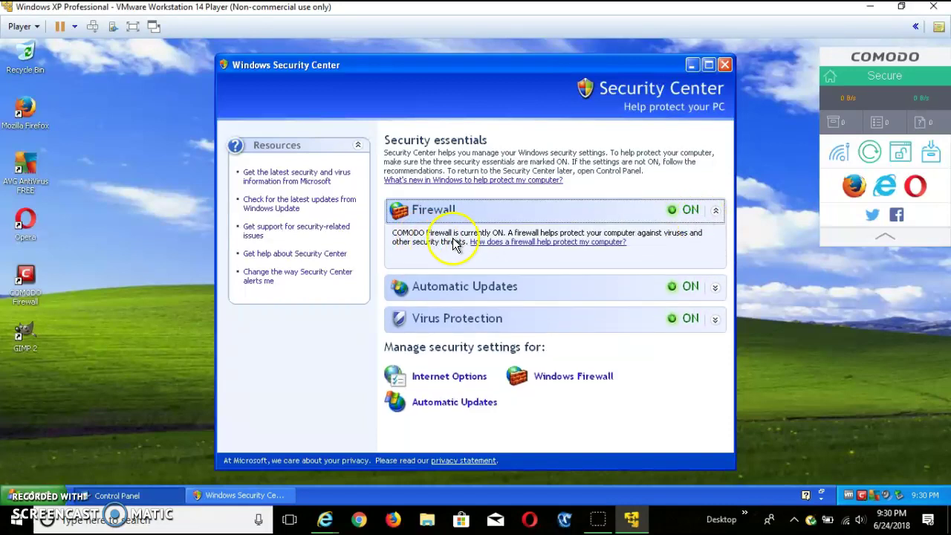
{"action": "left_click", "coordinate": [691, 217]}
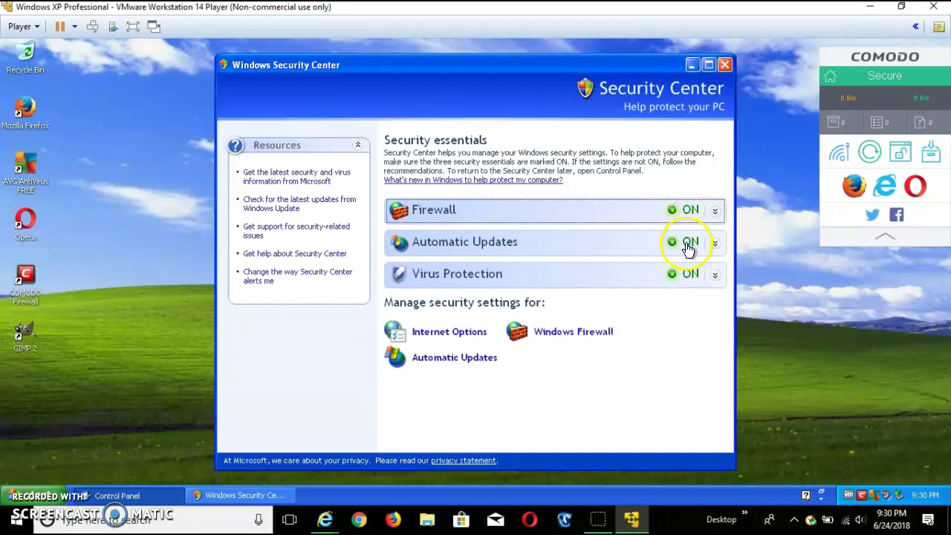
{"action": "left_click", "coordinate": [688, 250]}
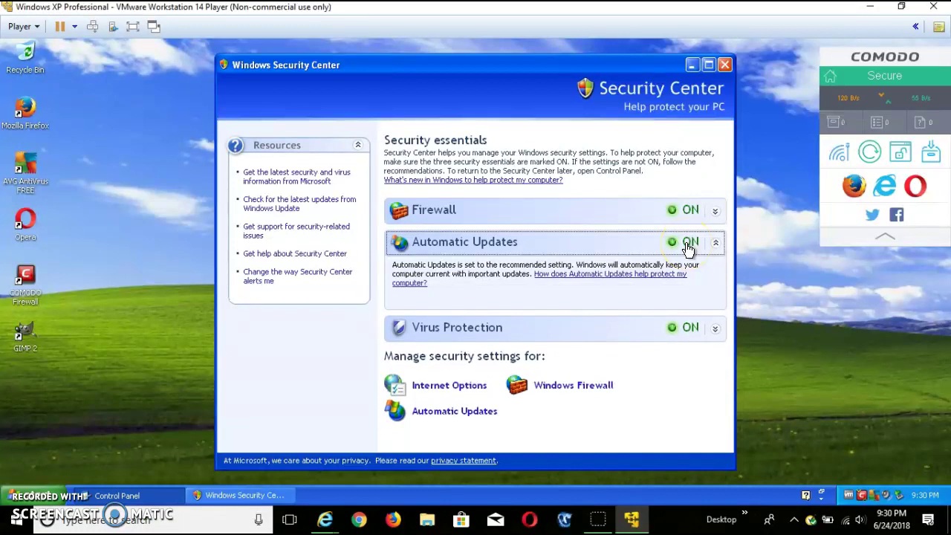
{"action": "left_click", "coordinate": [715, 247]}
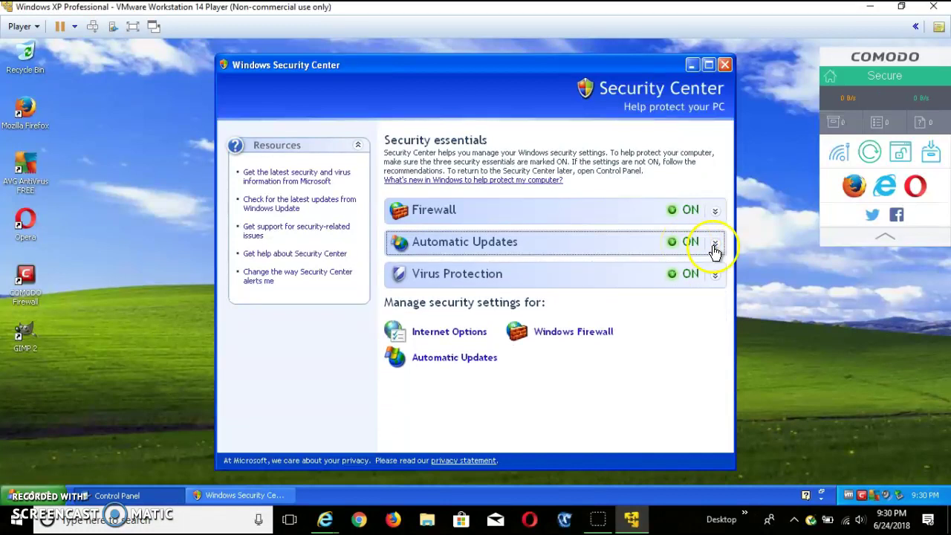
{"action": "left_click", "coordinate": [621, 275]}
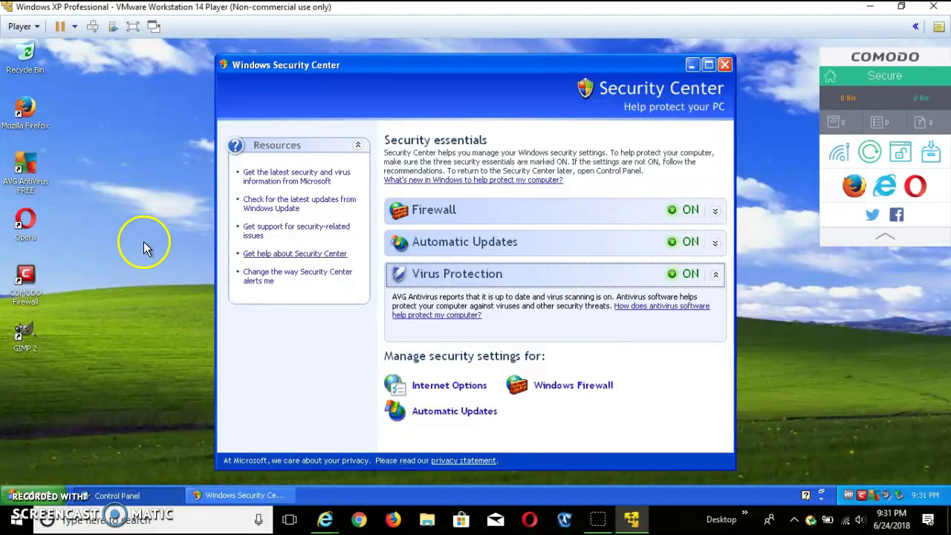
Recheck the Automatic Updates and Firewall descriptions, then close Windows Security Center
{"action": "left_click", "coordinate": [477, 256]}
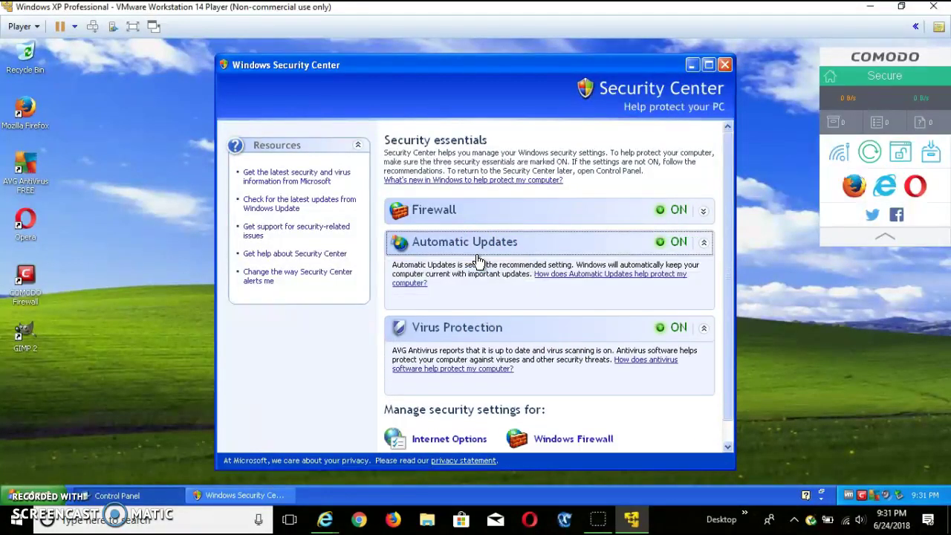
{"action": "left_click", "coordinate": [478, 256]}
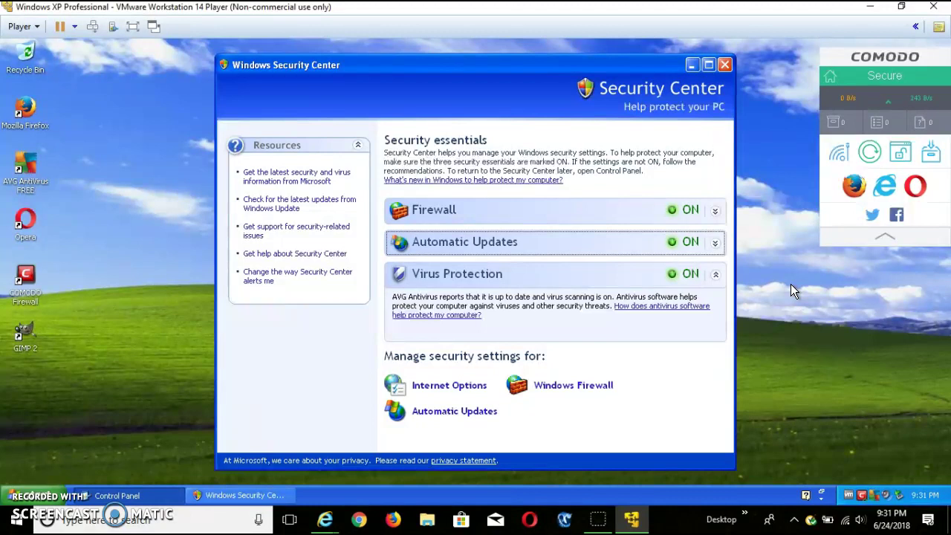
{"action": "left_click", "coordinate": [548, 246]}
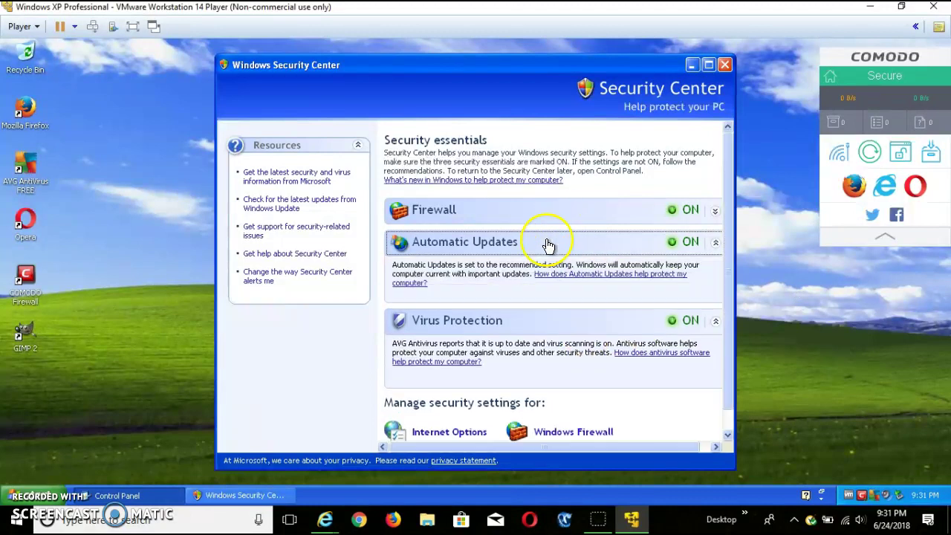
{"action": "left_click", "coordinate": [553, 242]}
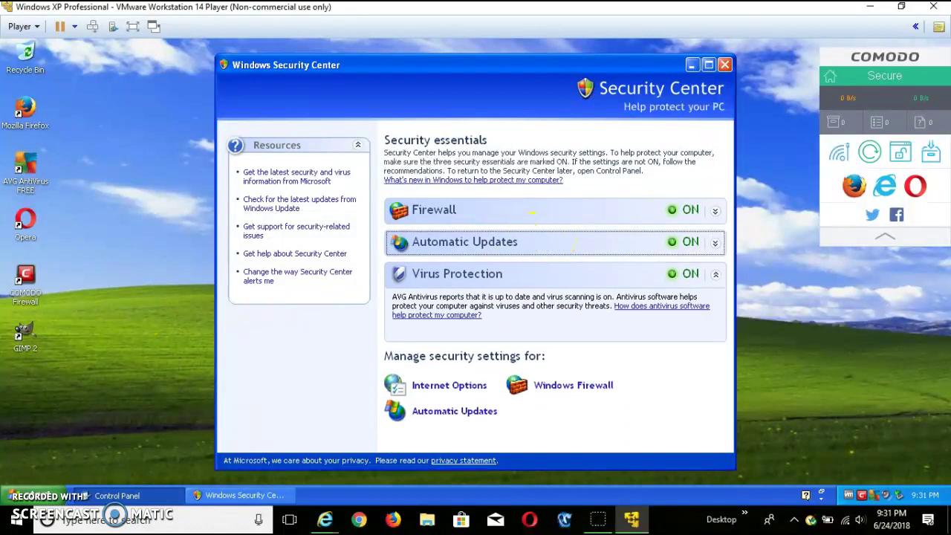
{"action": "left_click", "coordinate": [479, 210]}
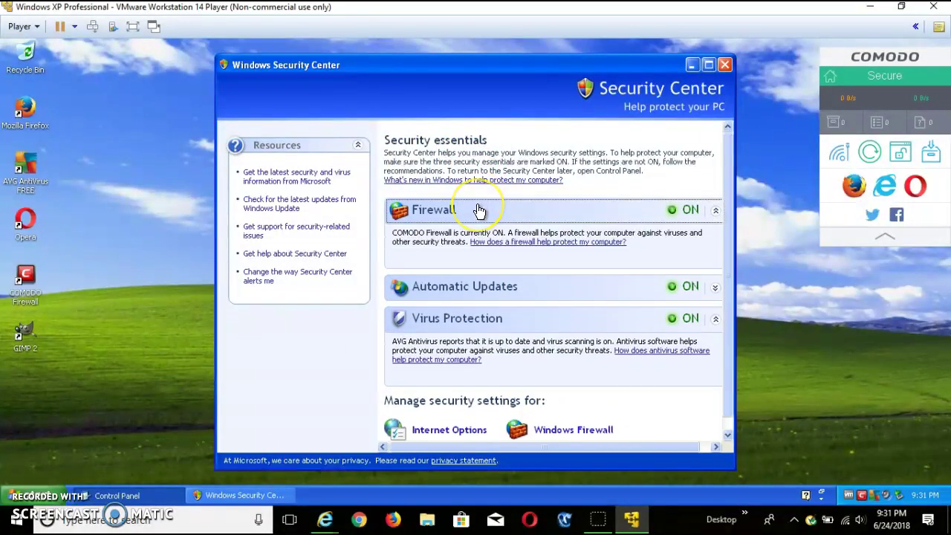
{"action": "left_click", "coordinate": [477, 210]}
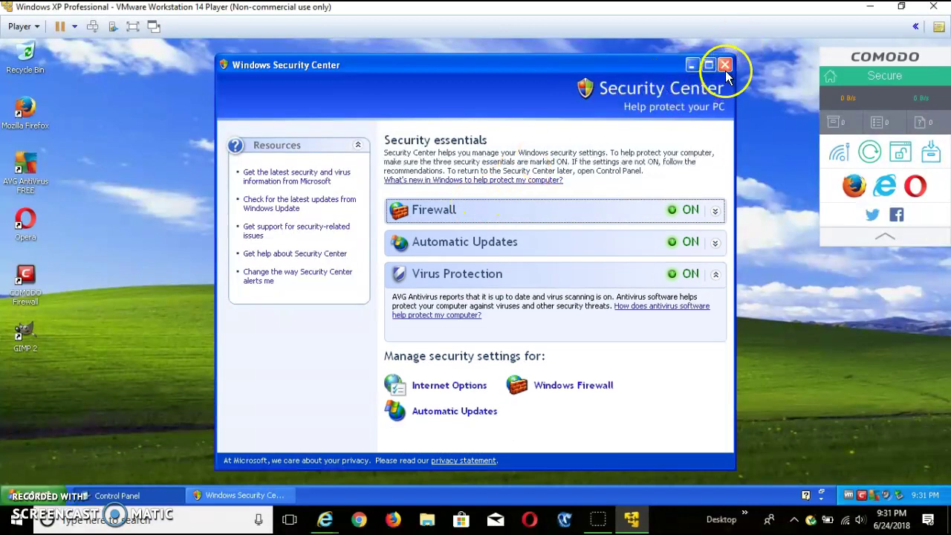
{"action": "left_click", "coordinate": [724, 66]}
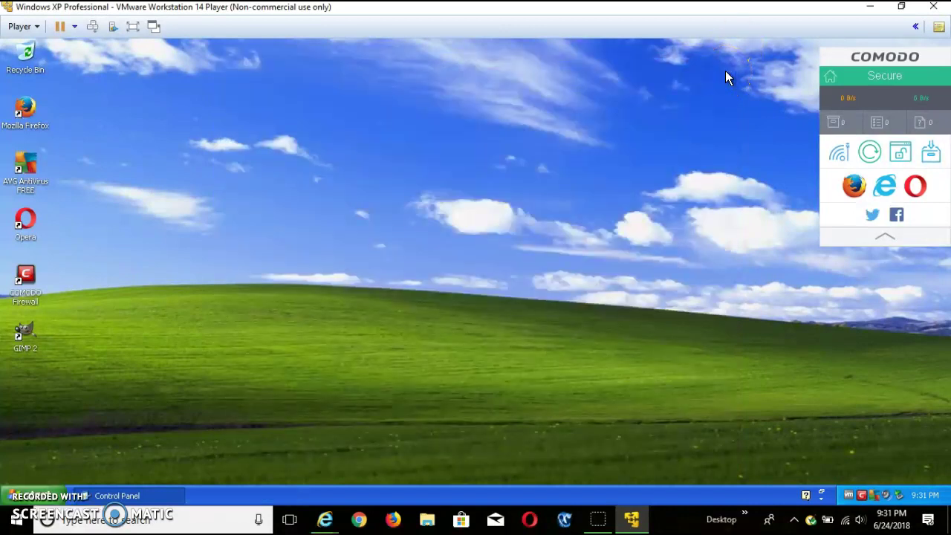
Bring the Control Panel window back from the taskbar and close it
{"action": "left_click", "coordinate": [25, 334]}
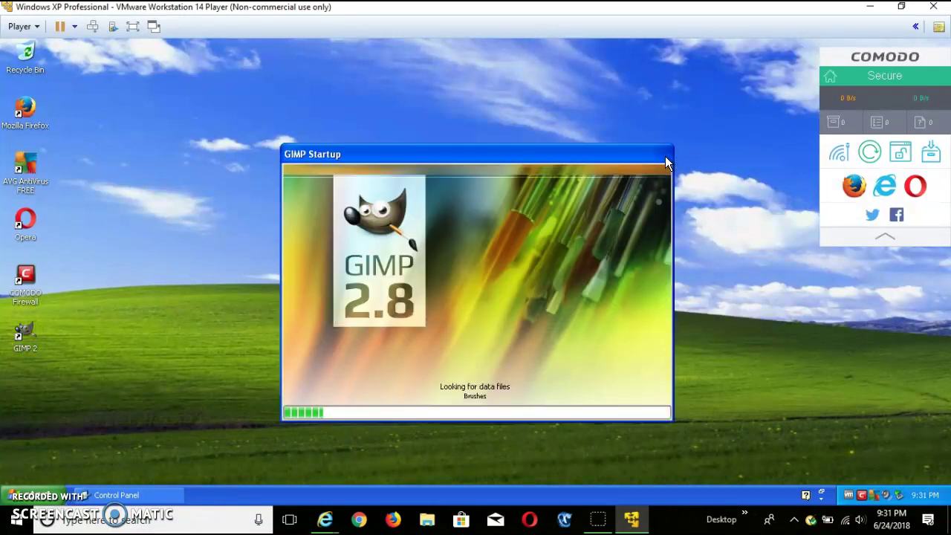
{"action": "left_click", "coordinate": [119, 496]}
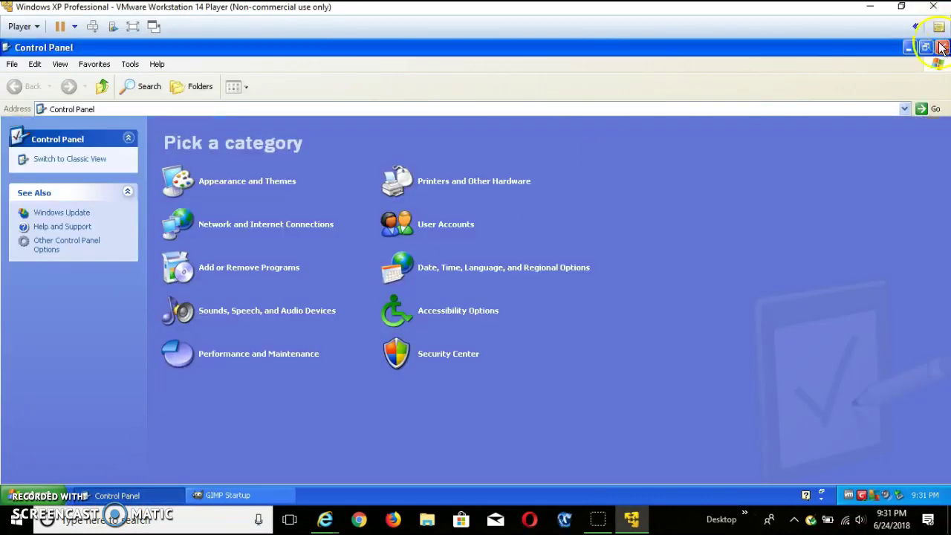
{"action": "left_click", "coordinate": [942, 47]}
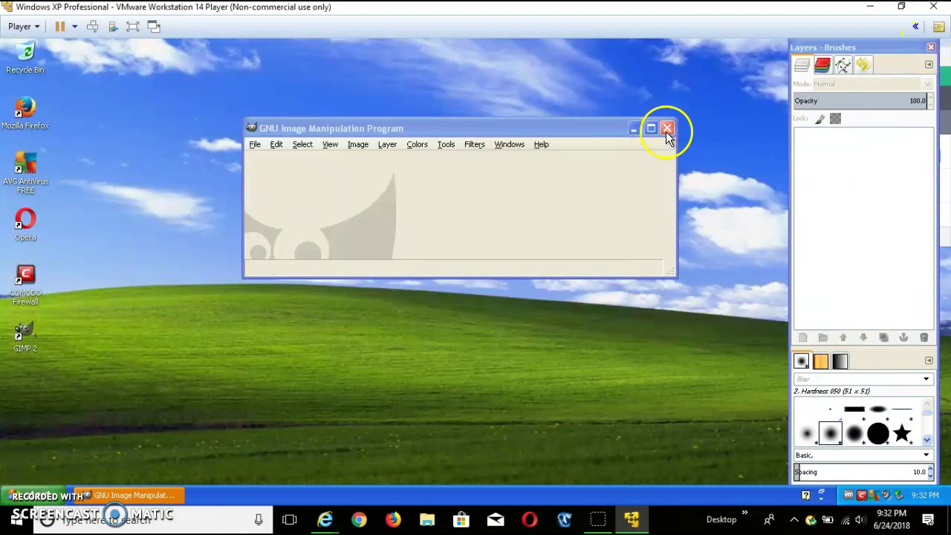
Close the GIMP main window and the leftover Layers - Brushes dock
{"action": "left_click", "coordinate": [365, 125]}
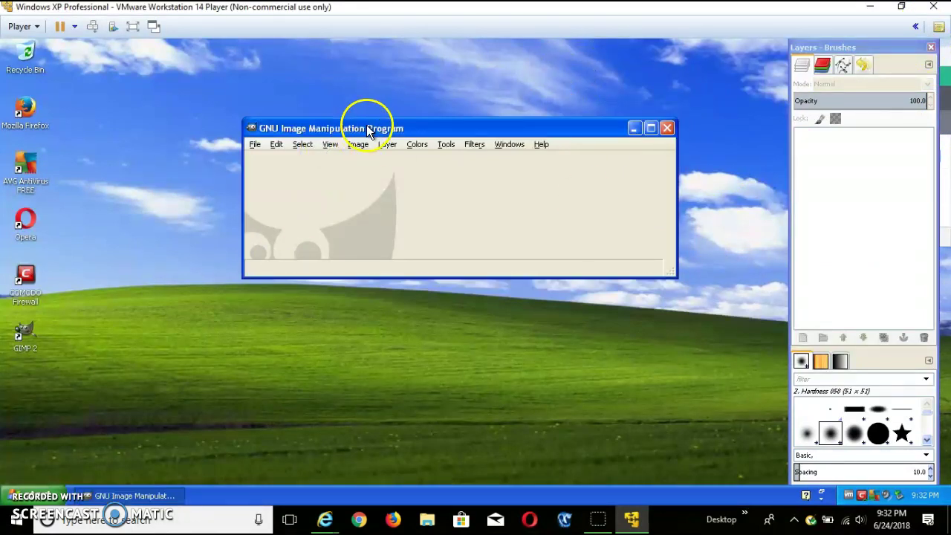
{"action": "left_click", "coordinate": [668, 128]}
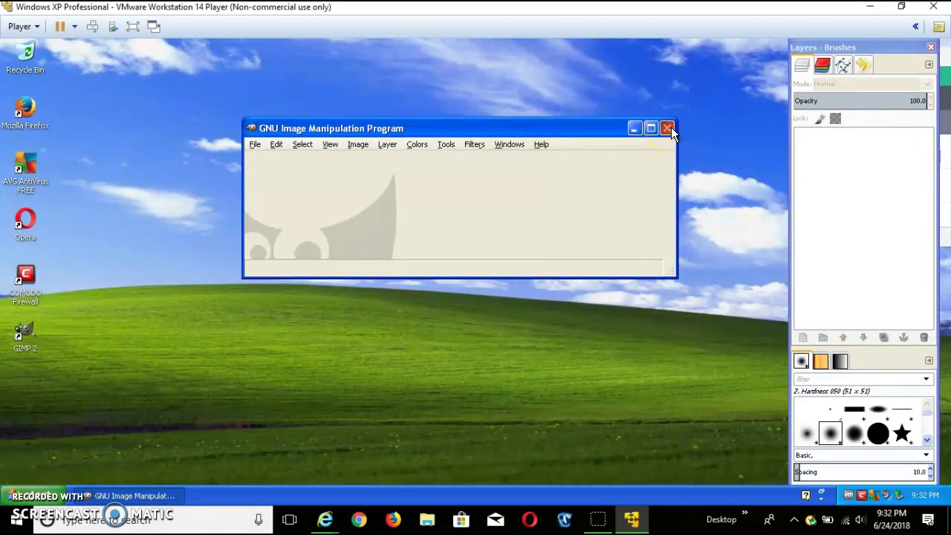
{"action": "left_click", "coordinate": [930, 47]}
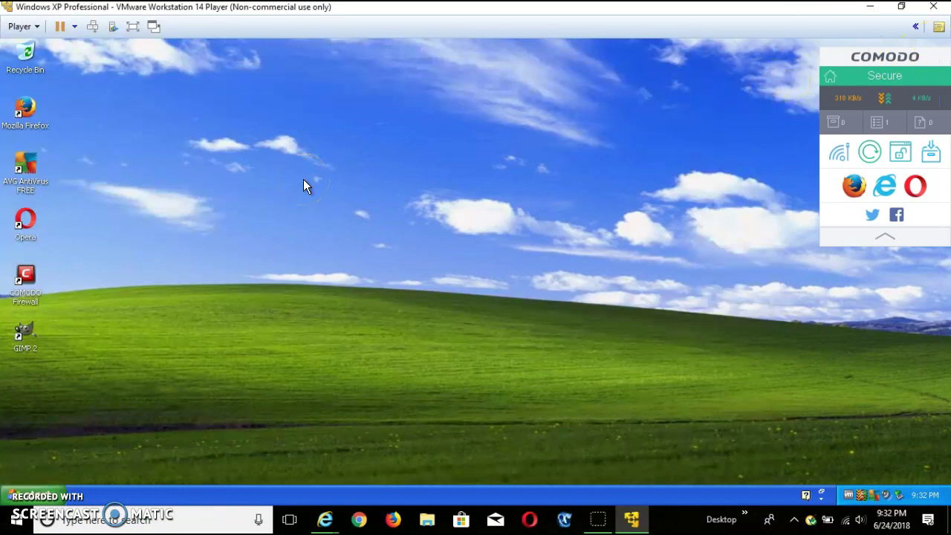
{"action": "double_click", "coordinate": [26, 276]}
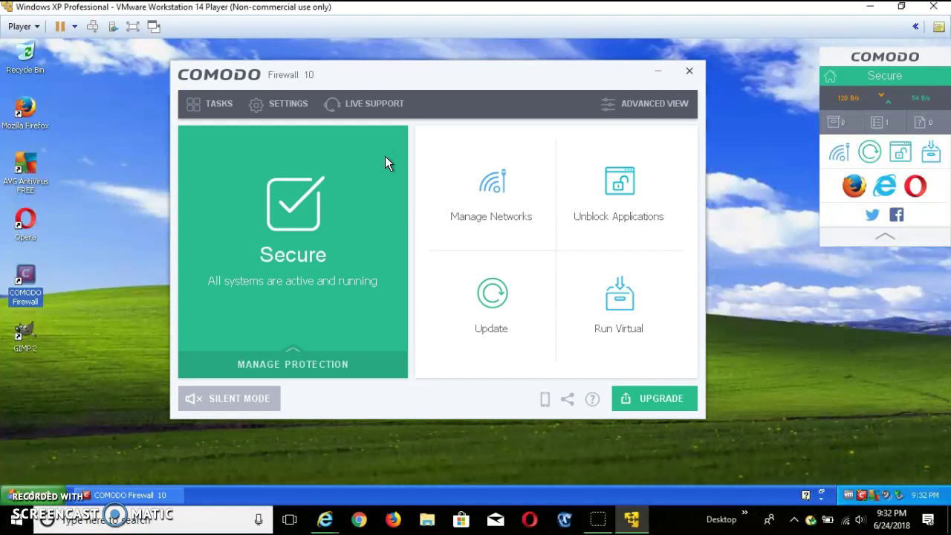
{"action": "left_click", "coordinate": [383, 159]}
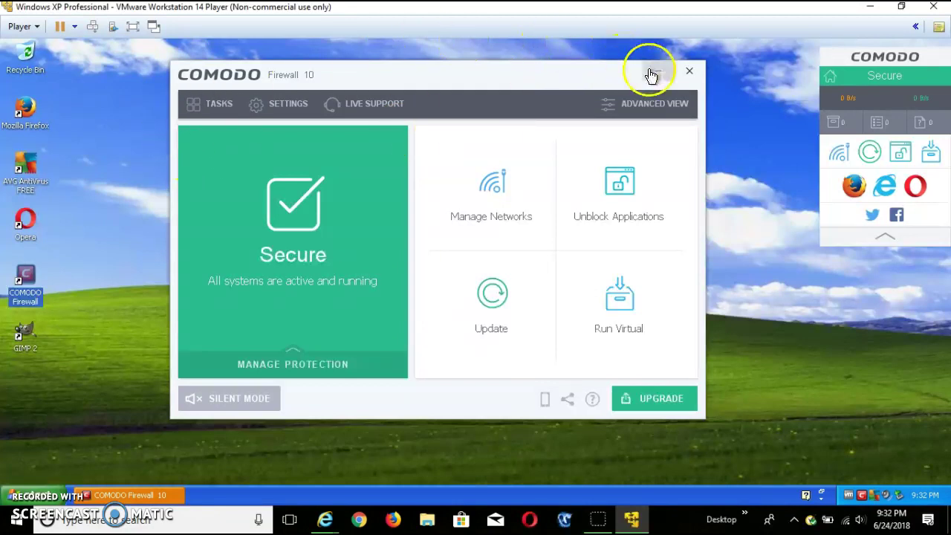
{"action": "left_click", "coordinate": [690, 71]}
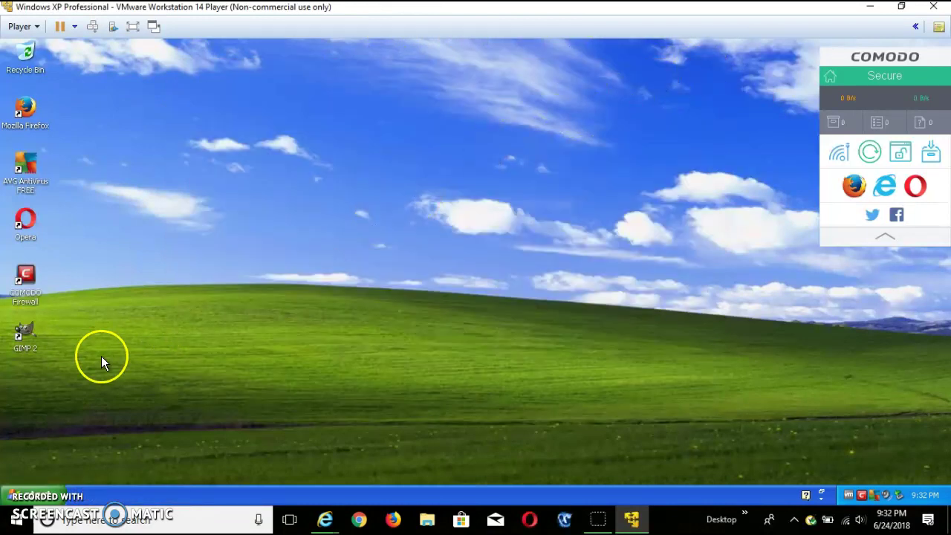
Browse the XP All Programs list, then close it without launching anything
{"action": "left_click", "coordinate": [15, 495]}
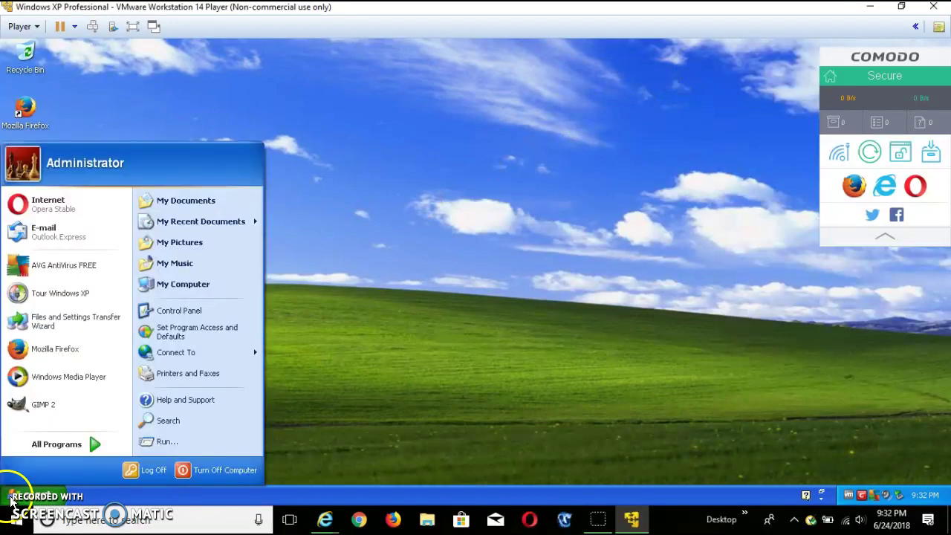
{"action": "left_click", "coordinate": [86, 446]}
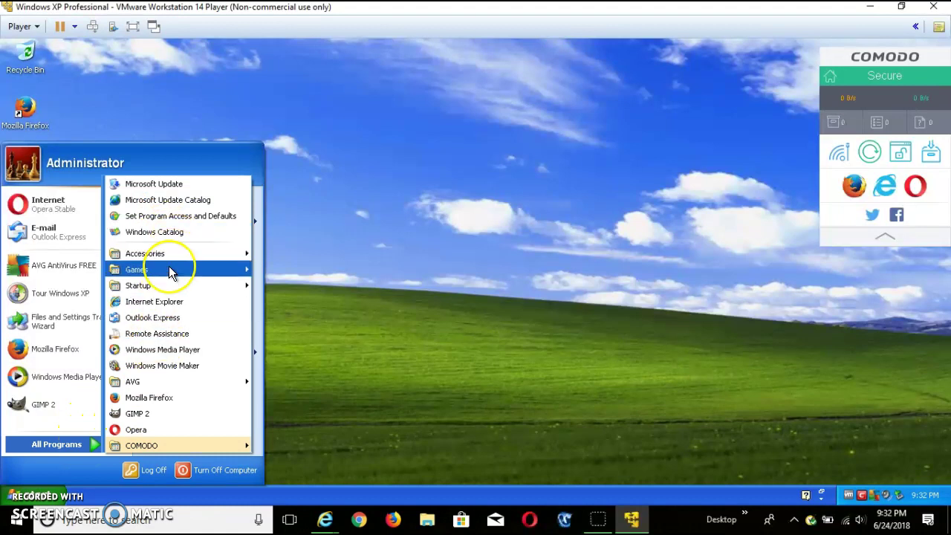
{"action": "mouse_move", "coordinate": [169, 269]}
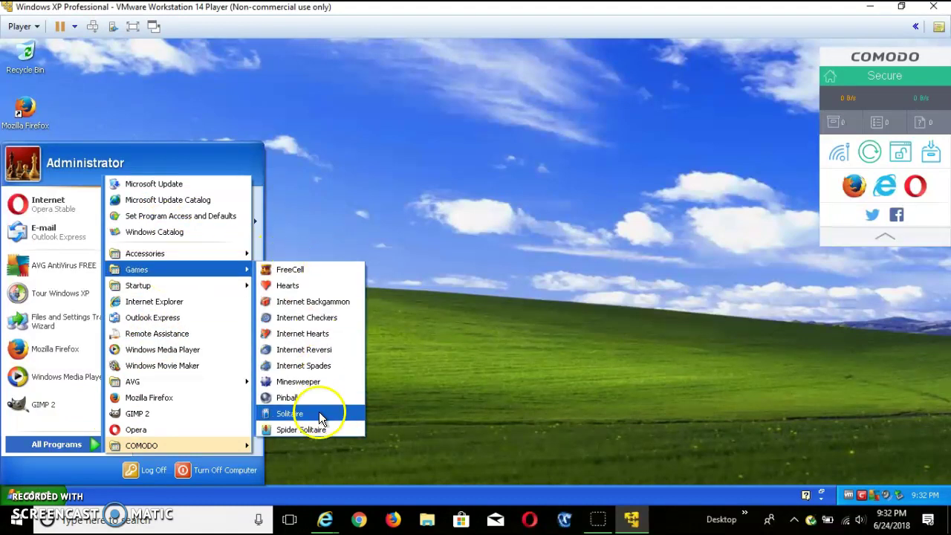
{"action": "left_click", "coordinate": [297, 269]}
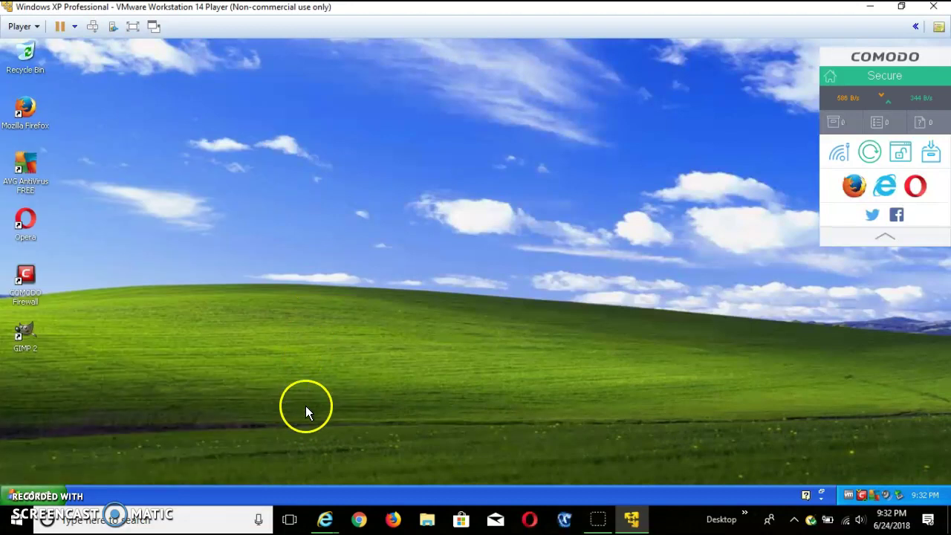
Reopen All Programs and expand Accessories with its Accessibility, Entertainment and Communications submenus
{"action": "left_click", "coordinate": [28, 498]}
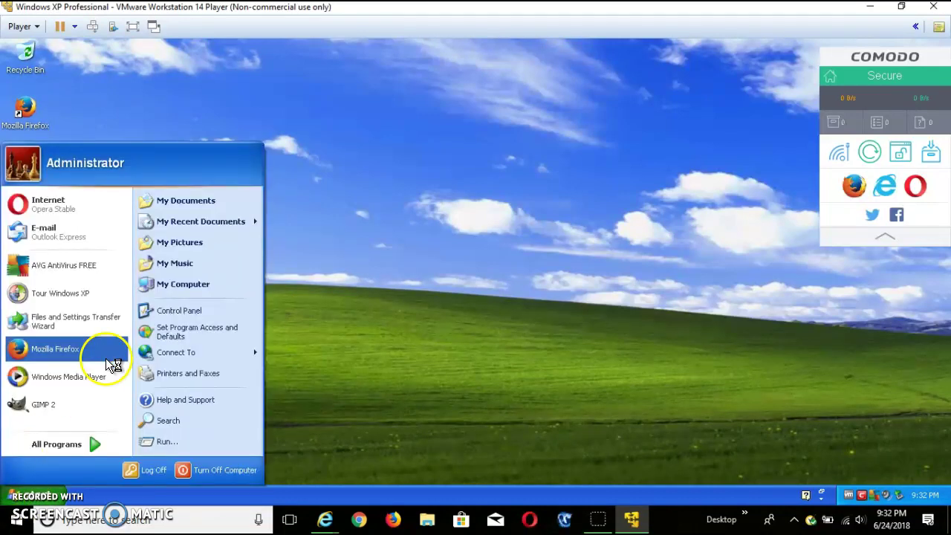
{"action": "left_click", "coordinate": [111, 440]}
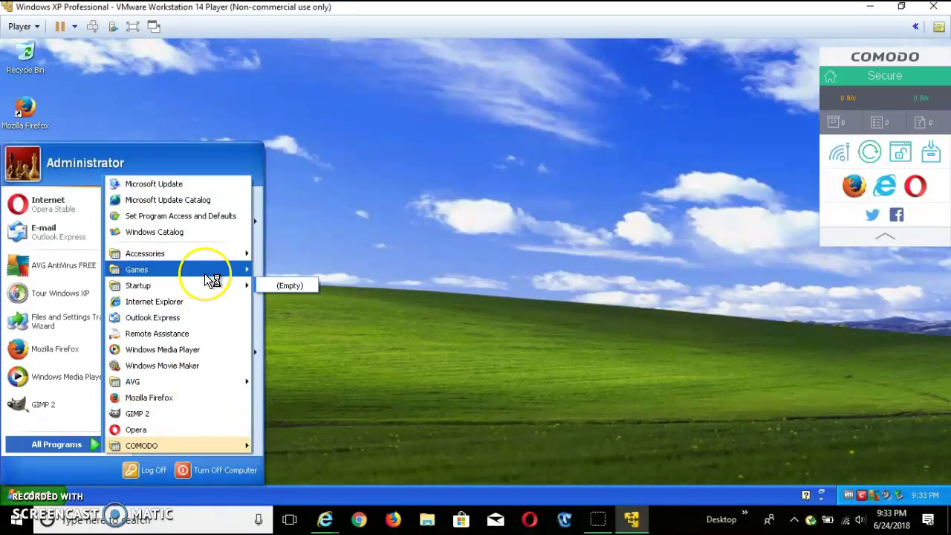
{"action": "mouse_move", "coordinate": [211, 280]}
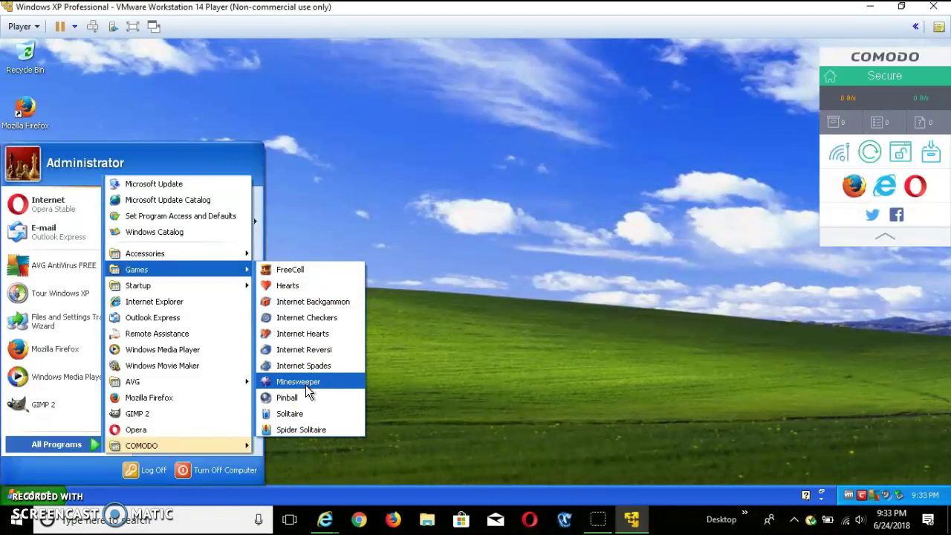
{"action": "mouse_move", "coordinate": [163, 287]}
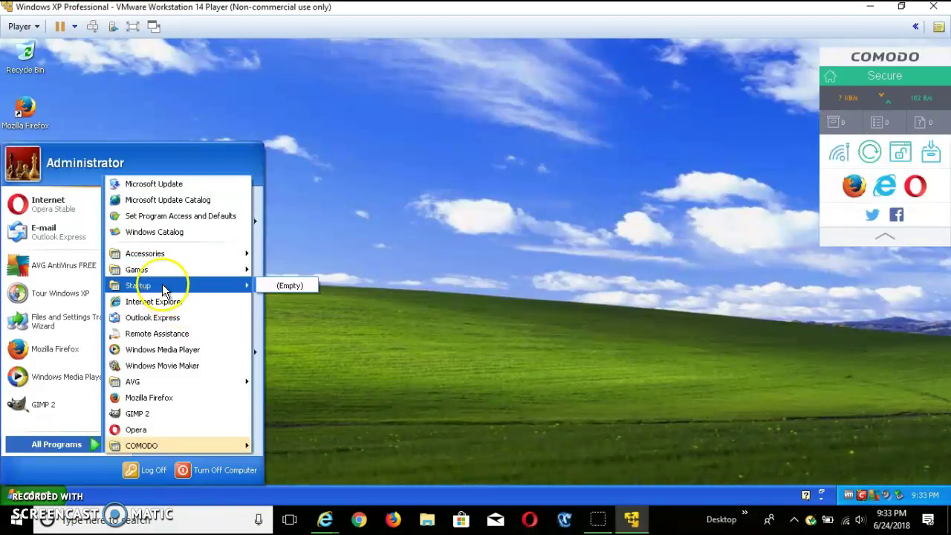
{"action": "mouse_move", "coordinate": [171, 255]}
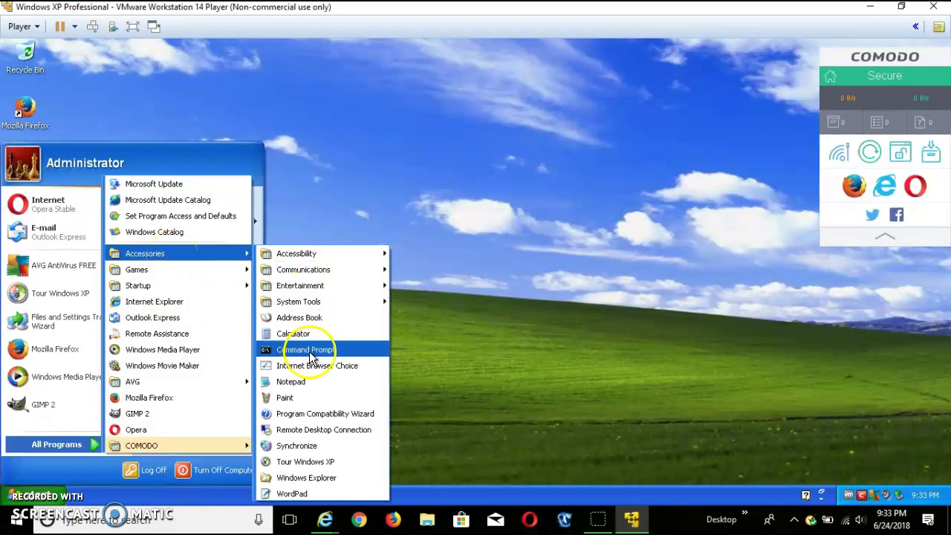
{"action": "mouse_move", "coordinate": [305, 251]}
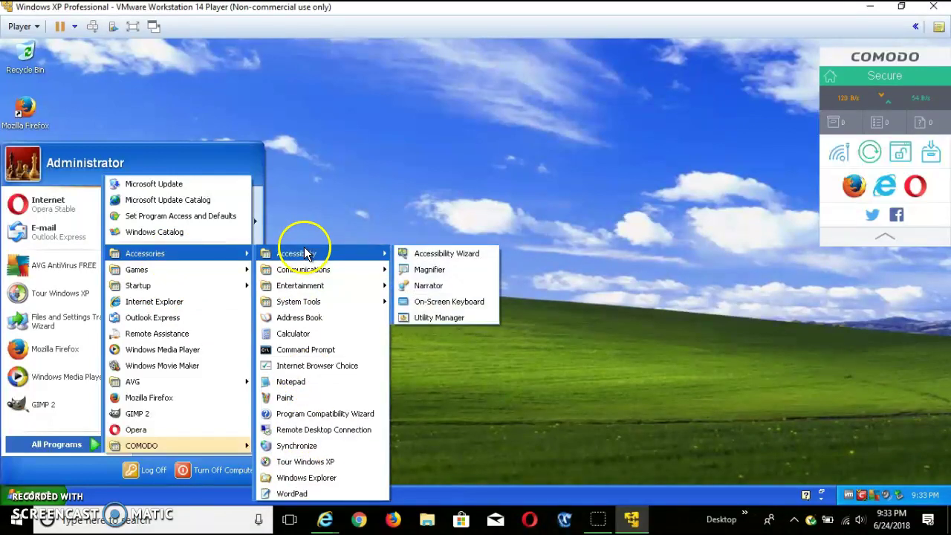
{"action": "mouse_move", "coordinate": [312, 303]}
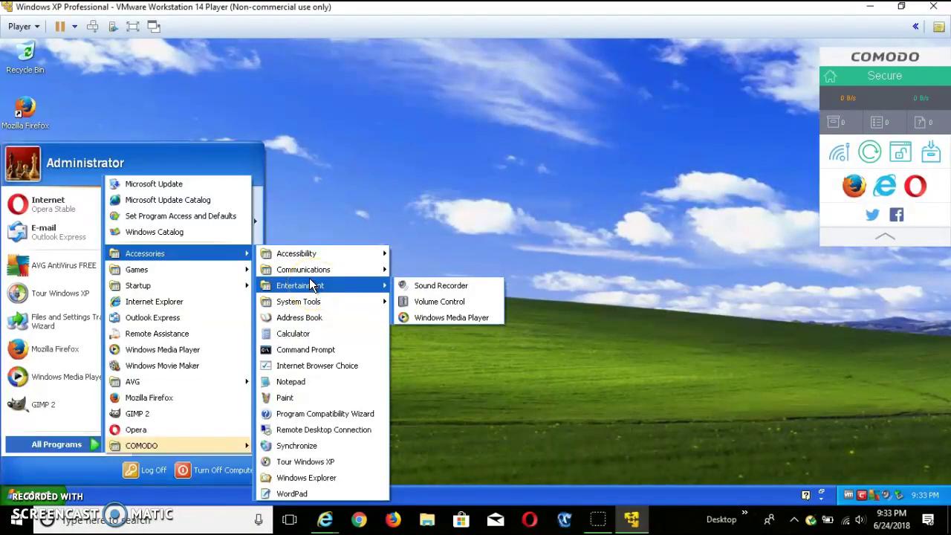
{"action": "mouse_move", "coordinate": [313, 267]}
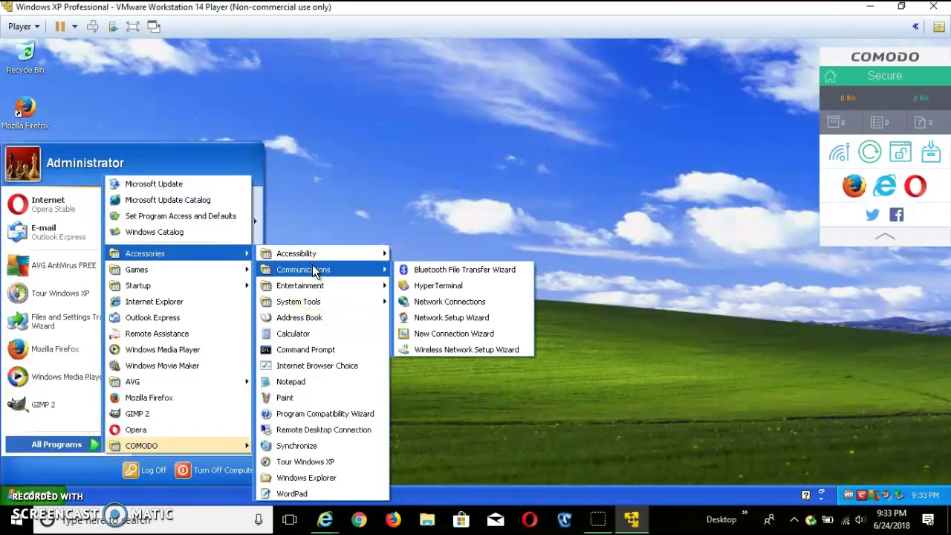
{"action": "left_click", "coordinate": [307, 405]}
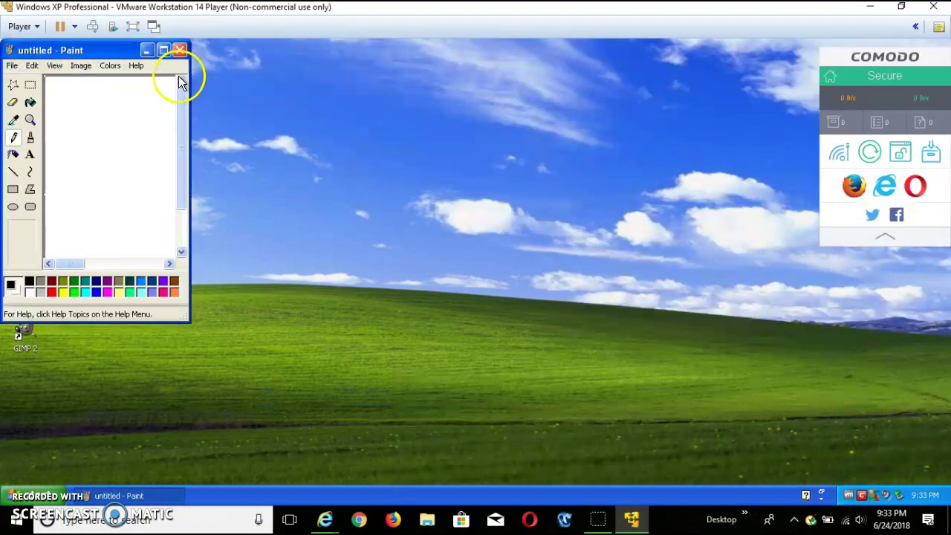
{"action": "left_click_drag", "start_coordinate": [97, 47], "coordinate": [414, 68]}
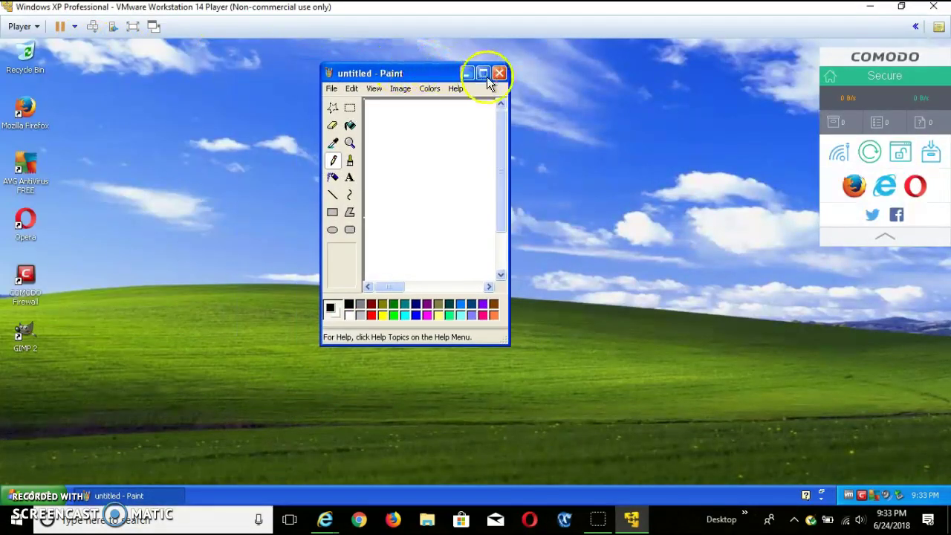
{"action": "left_click", "coordinate": [499, 71]}
{"action": "left_click", "coordinate": [6, 496]}
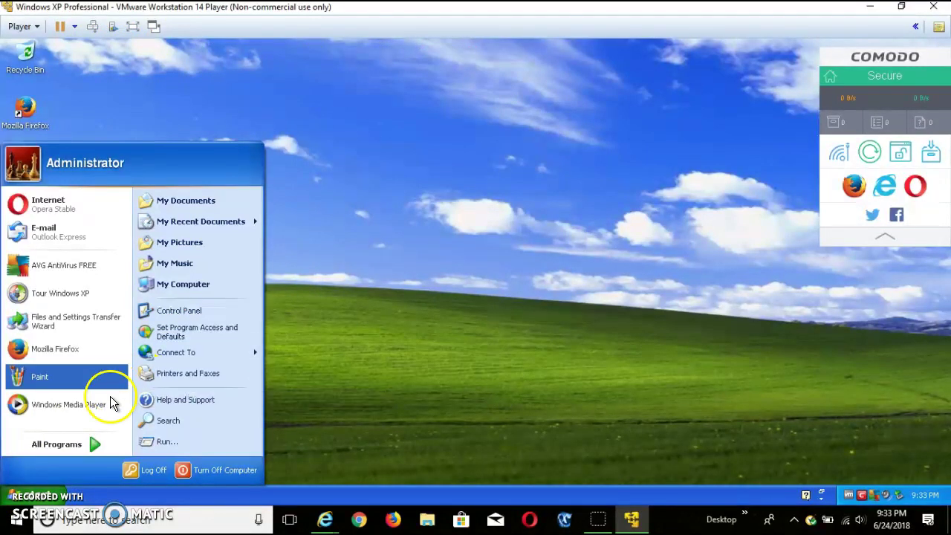
{"action": "mouse_move", "coordinate": [89, 447]}
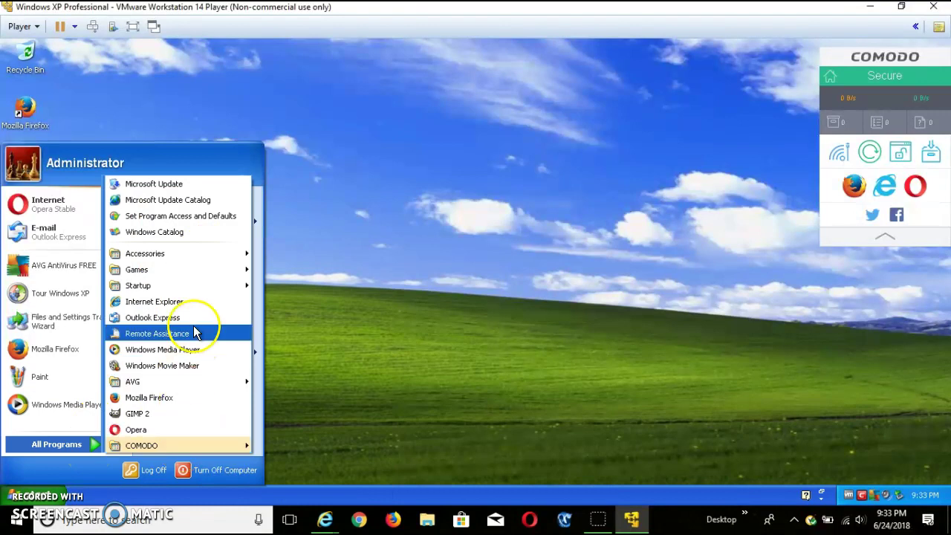
{"action": "mouse_move", "coordinate": [189, 287]}
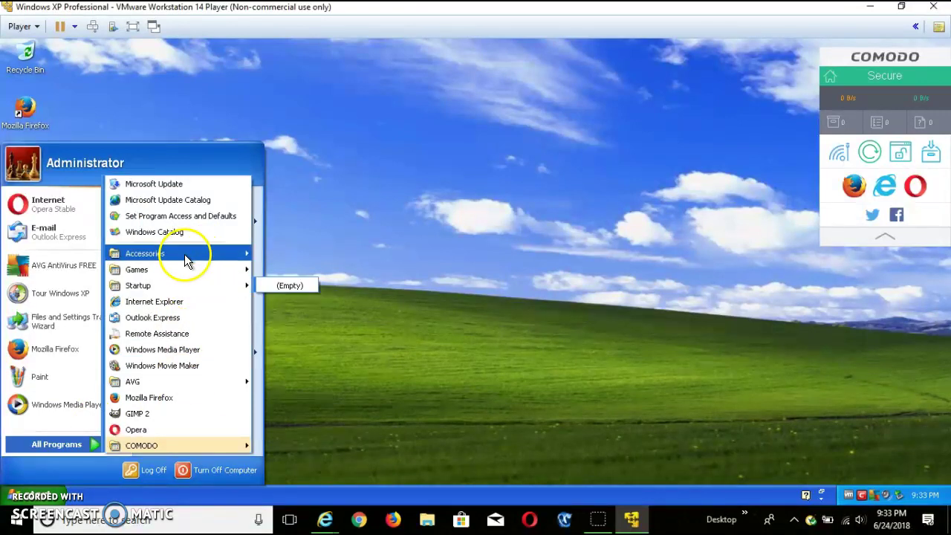
{"action": "mouse_move", "coordinate": [185, 254]}
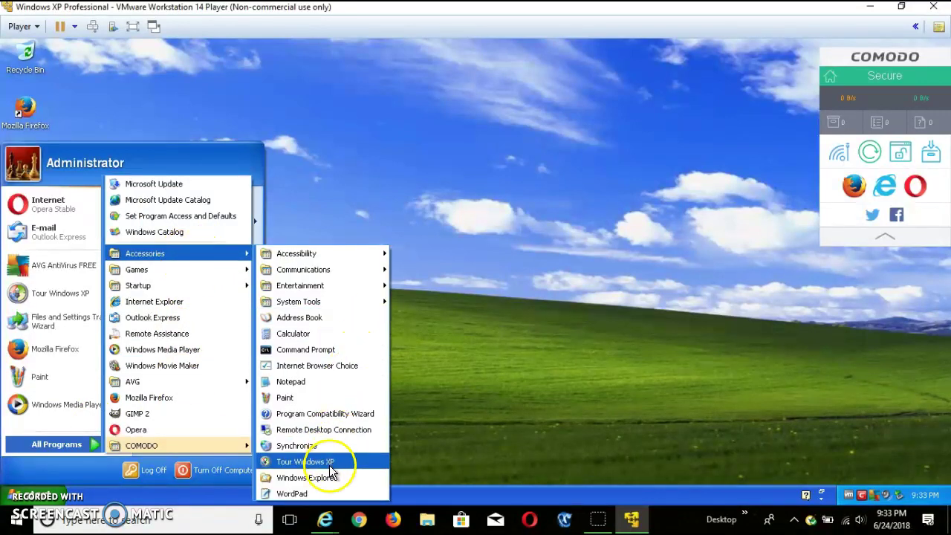
{"action": "left_click_drag", "start_coordinate": [327, 394], "coordinate": [329, 384]}
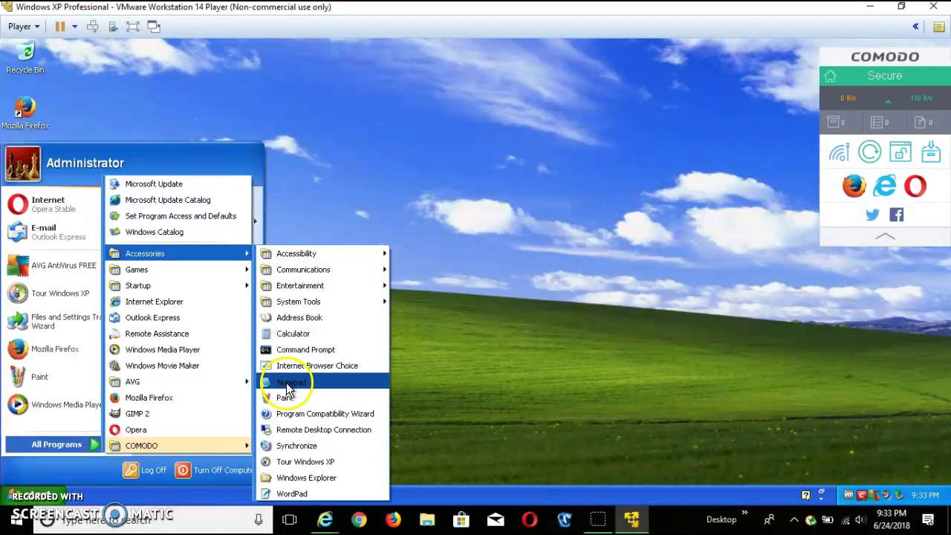
Launch Notepad from Accessories, close the empty Untitled window, and bring back the Start menu
{"action": "left_click", "coordinate": [287, 383]}
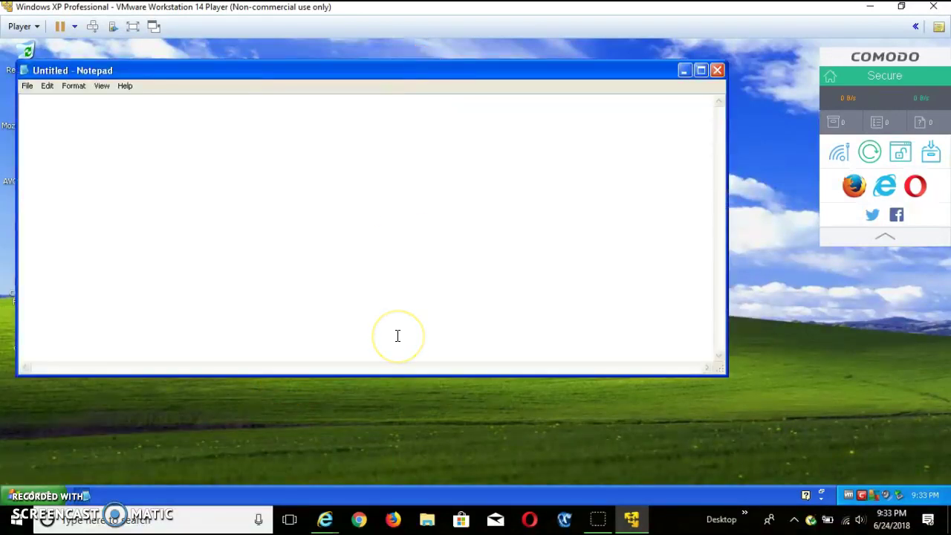
{"action": "left_click", "coordinate": [717, 70]}
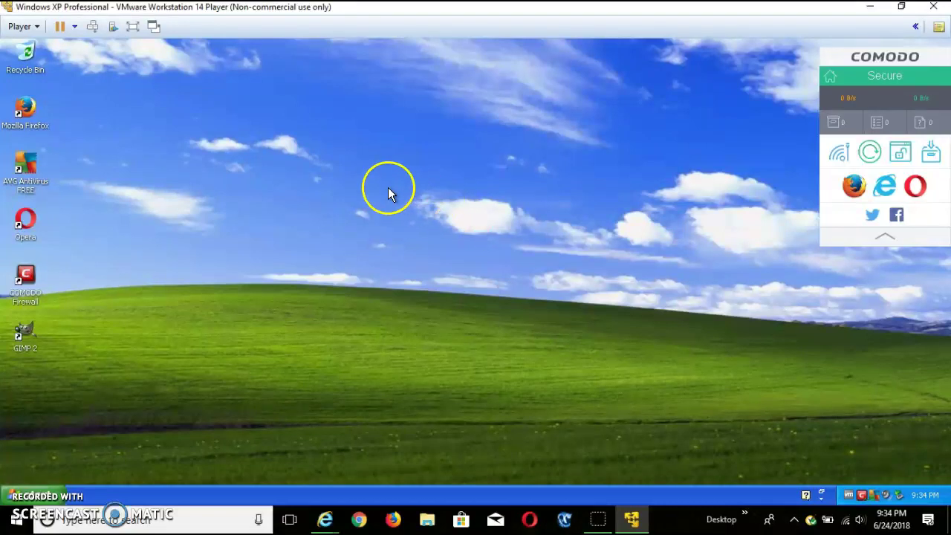
{"action": "left_click", "coordinate": [23, 491]}
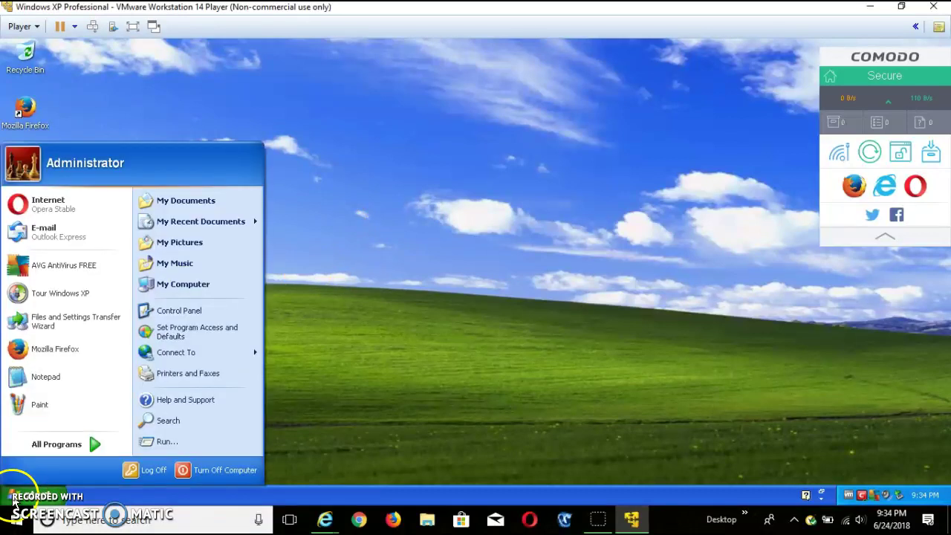